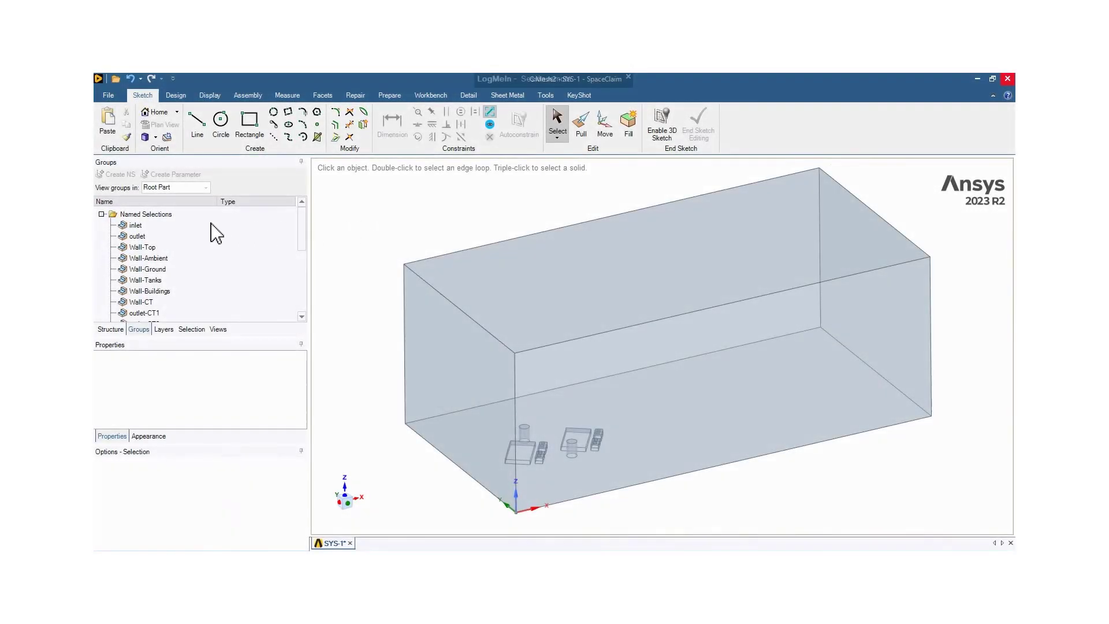
Highlight the inlet, outlet, Wall-Top, Wall-Ambient and Wall-Ground named selections on the domain box
{"action": "left_click", "coordinate": [153, 226]}
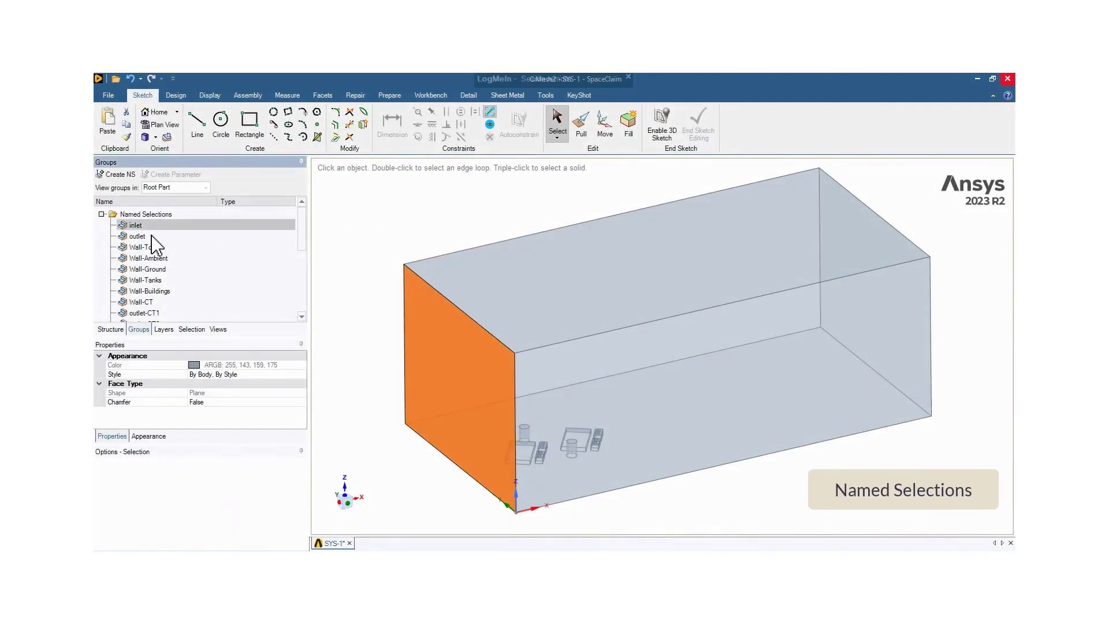
{"action": "left_click", "coordinate": [152, 237]}
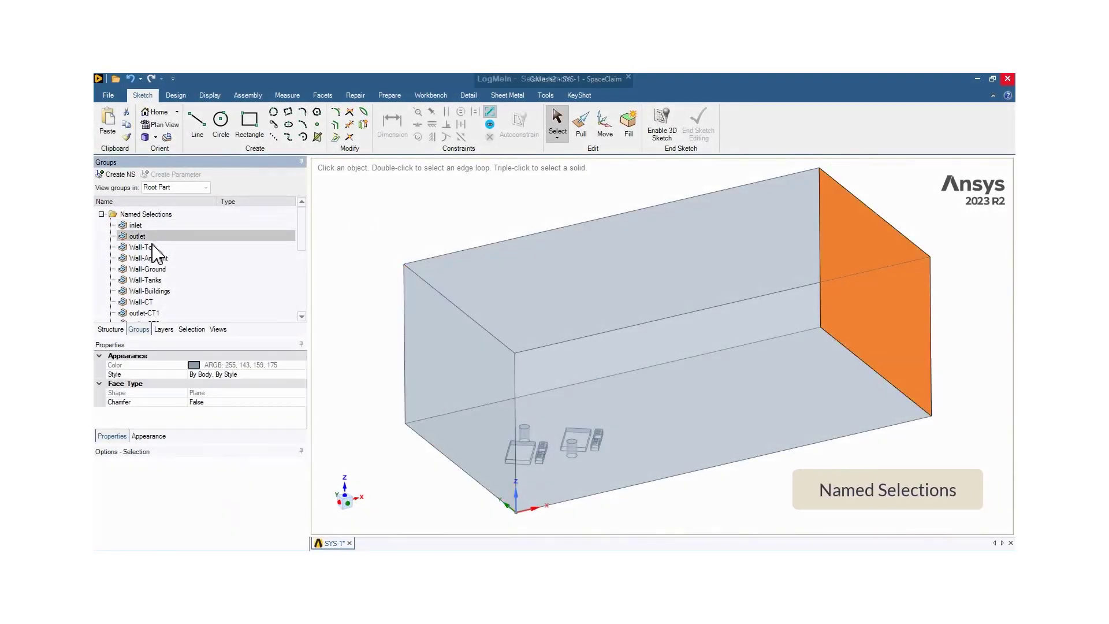
{"action": "left_click", "coordinate": [153, 247]}
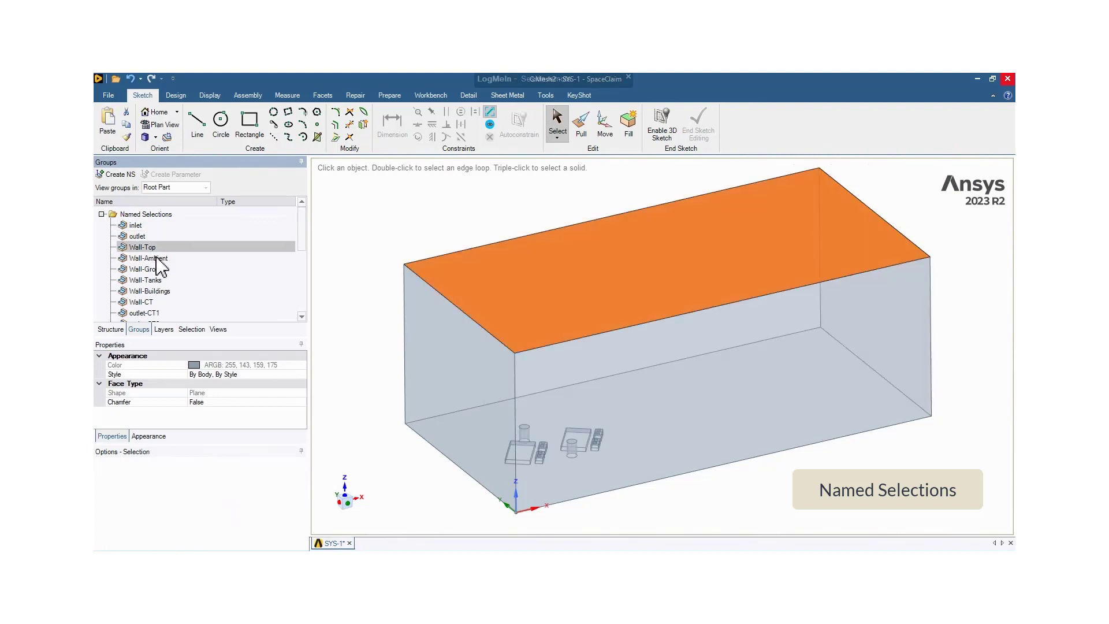
{"action": "left_click", "coordinate": [157, 258]}
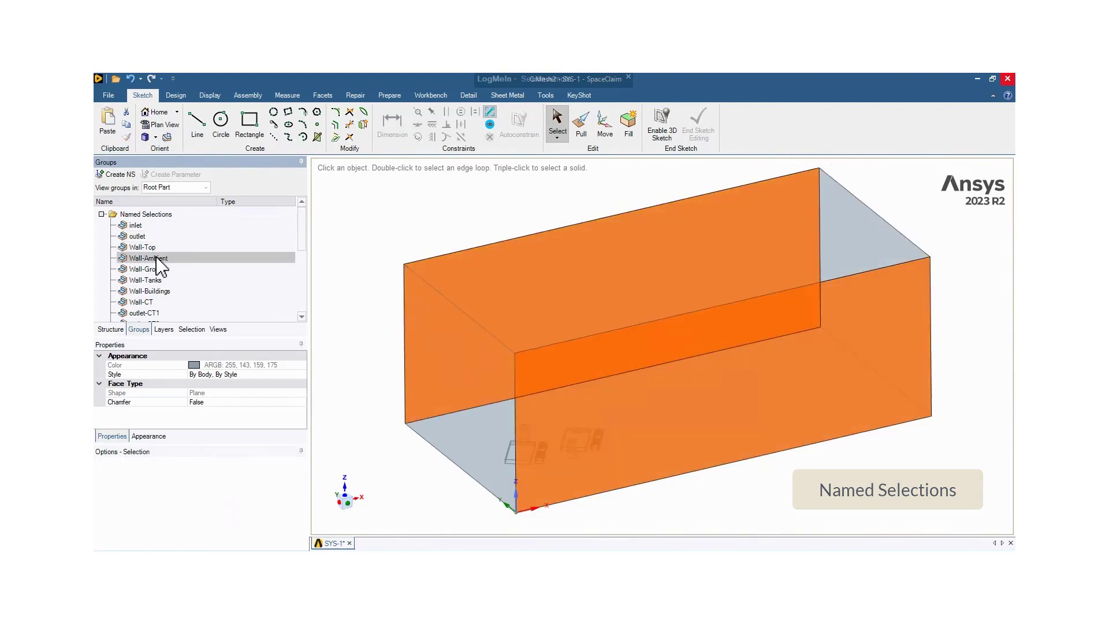
{"action": "left_click", "coordinate": [157, 270]}
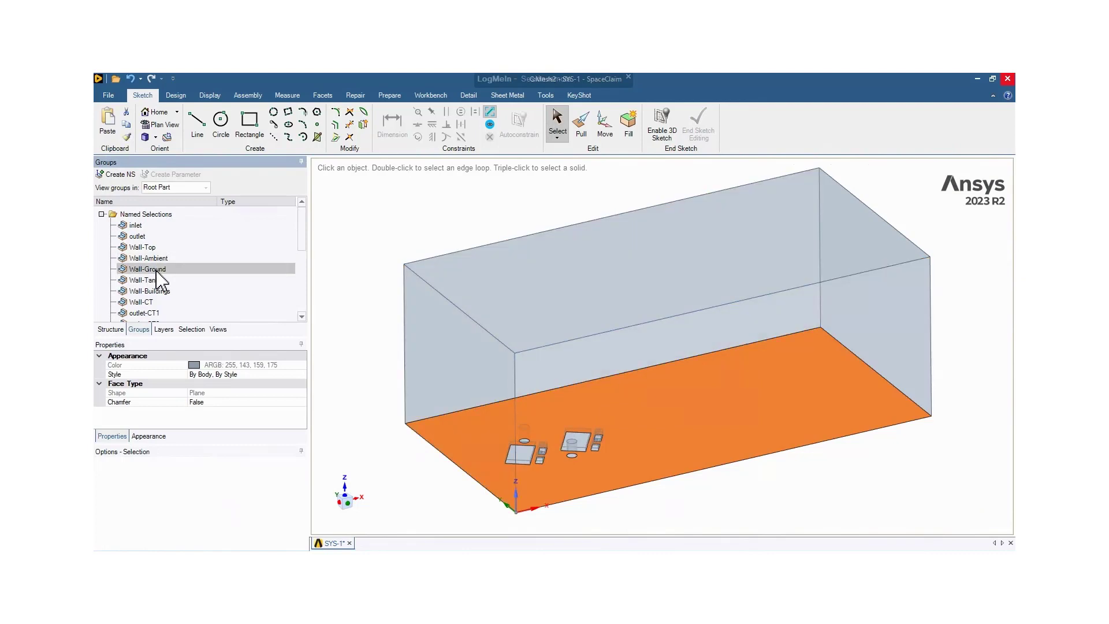
{"action": "scroll", "coordinate": [543, 455], "scroll_direction": "up", "scroll_amount": 5}
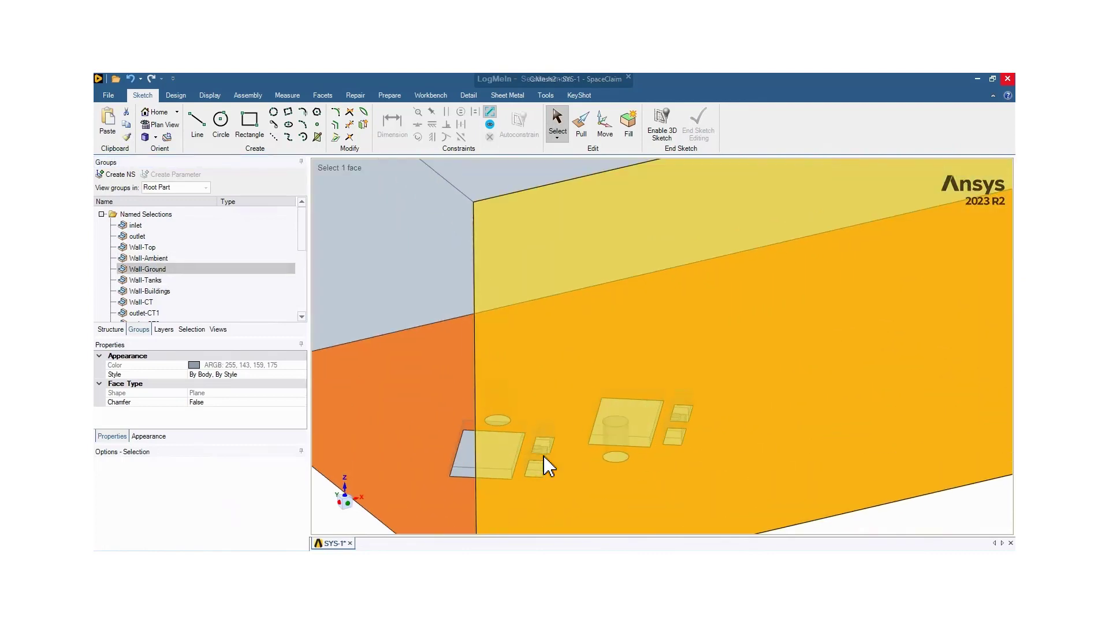
Highlight the Wall-Tanks, Wall-Buildings and Wall-CT groups on the structures
{"action": "left_click", "coordinate": [154, 280]}
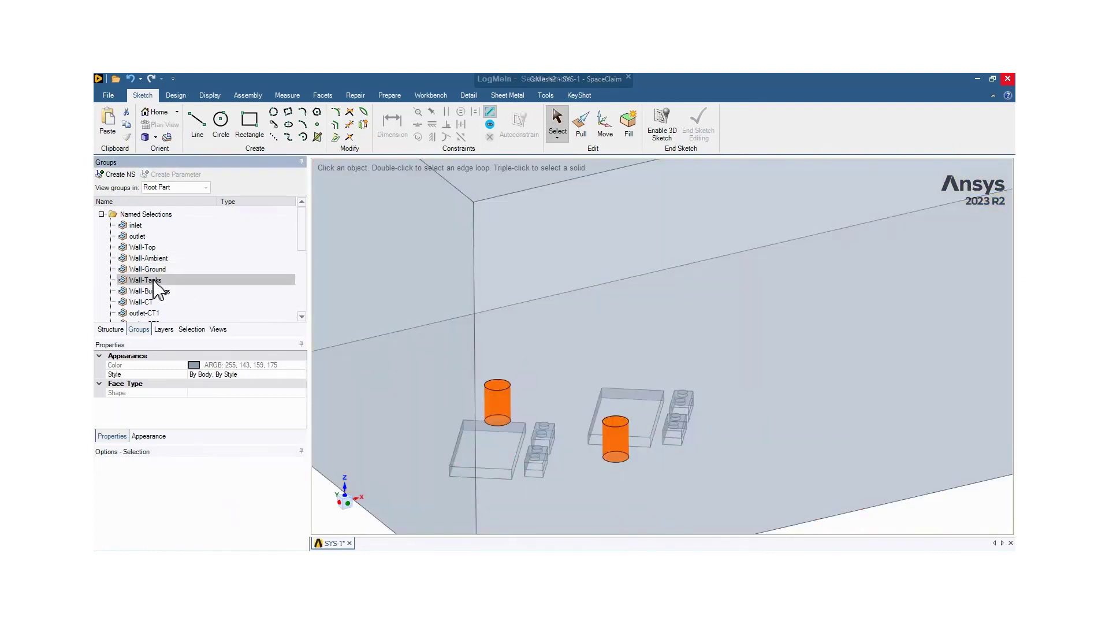
{"action": "left_click", "coordinate": [154, 291]}
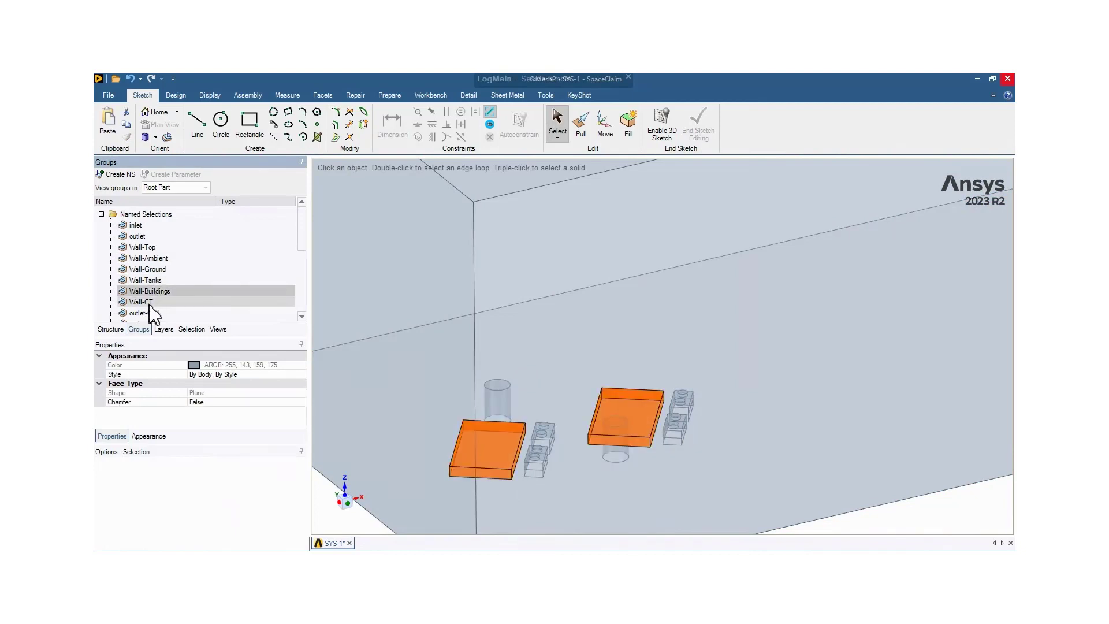
{"action": "left_click", "coordinate": [150, 303]}
Highlight the outlet-CT1 through outlet-CT4 faces in turn
{"action": "scroll", "coordinate": [151, 305], "scroll_direction": "down", "scroll_amount": 2}
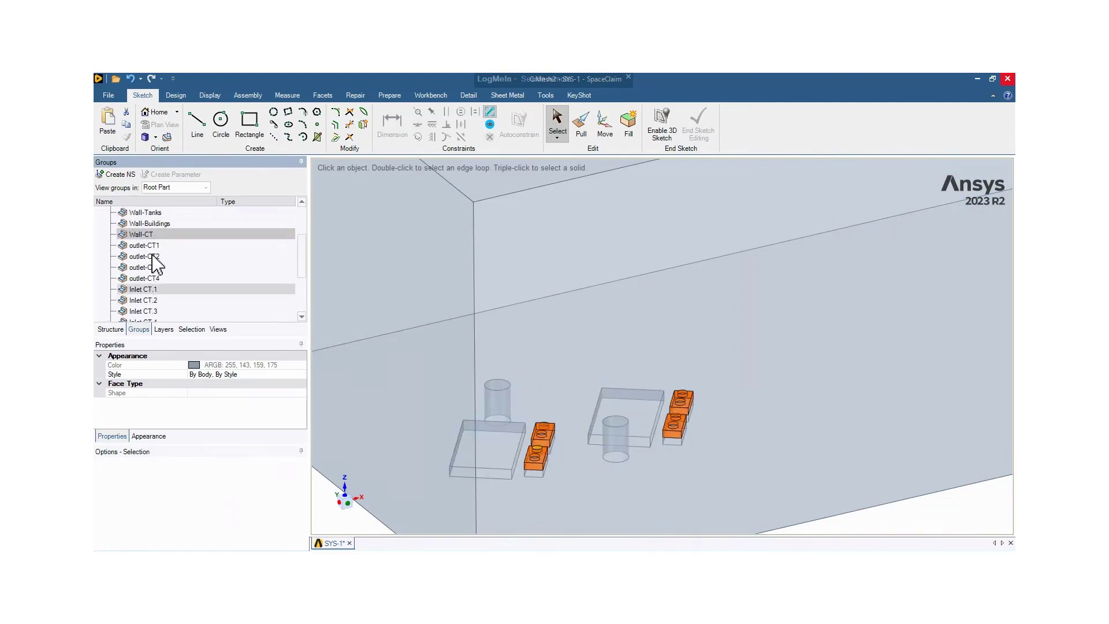
{"action": "left_click", "coordinate": [152, 248]}
{"action": "left_click", "coordinate": [152, 258]}
{"action": "left_click", "coordinate": [153, 268]}
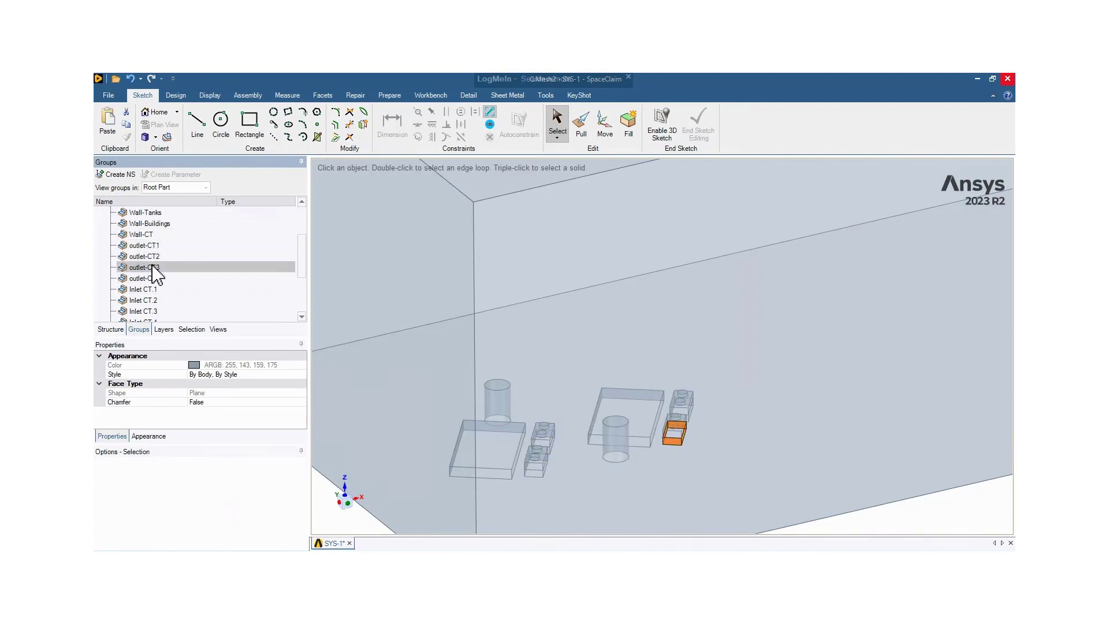
{"action": "left_click", "coordinate": [153, 279]}
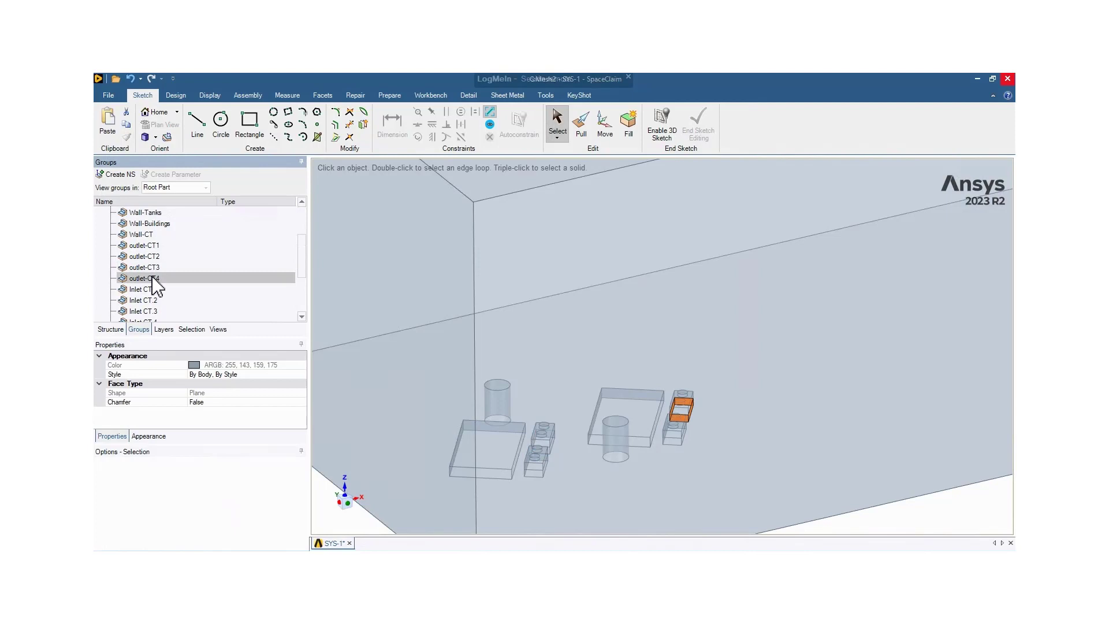
Highlight the Inlet CT.1 through Inlet CT.6 faces in turn
{"action": "scroll", "coordinate": [153, 280], "scroll_direction": "down", "scroll_amount": 2}
{"action": "left_click", "coordinate": [151, 245]}
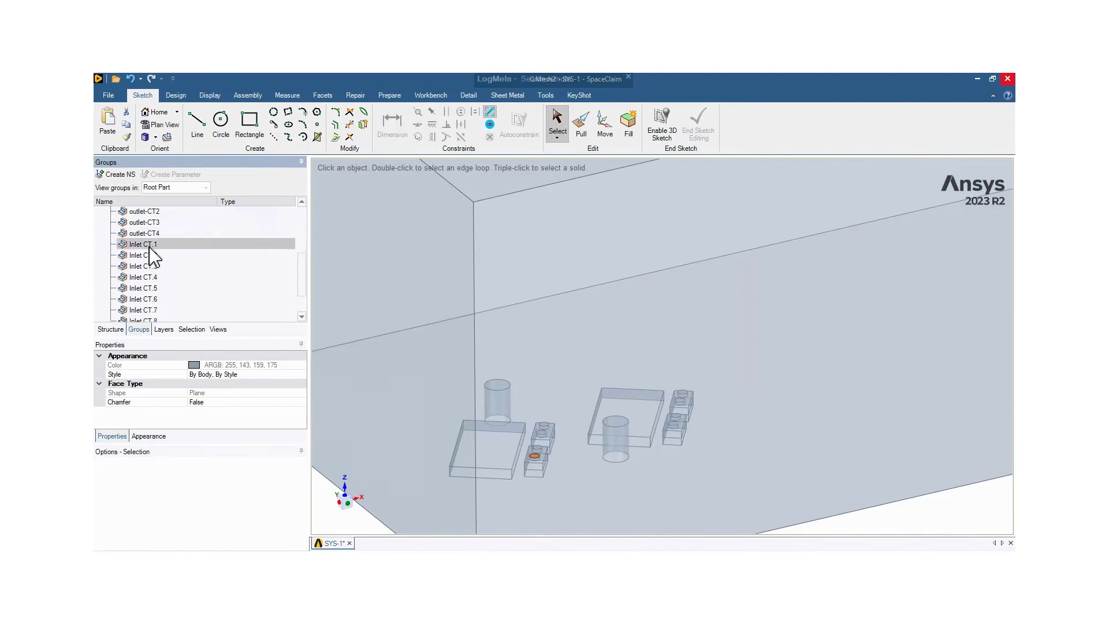
{"action": "left_click", "coordinate": [149, 257]}
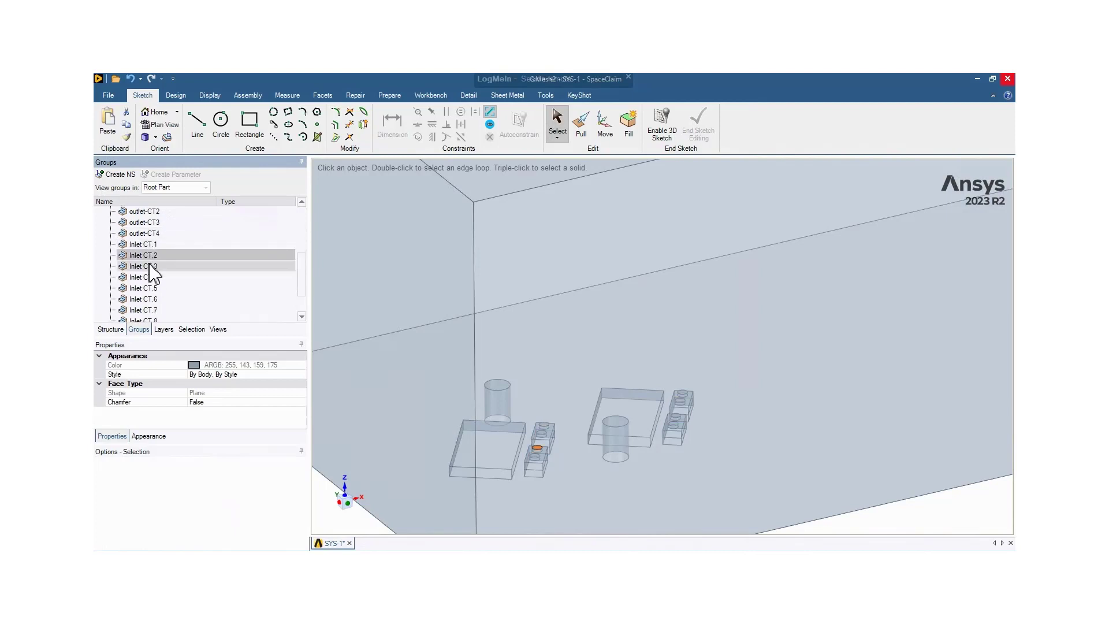
{"action": "left_click", "coordinate": [150, 266]}
{"action": "left_click", "coordinate": [150, 278]}
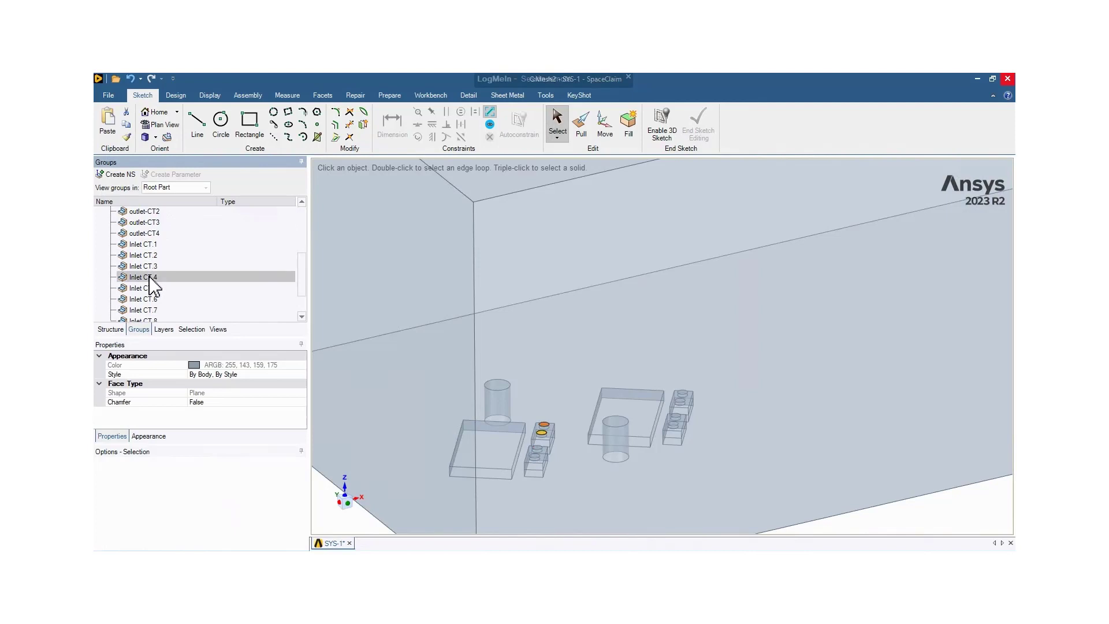
{"action": "left_click", "coordinate": [150, 287]}
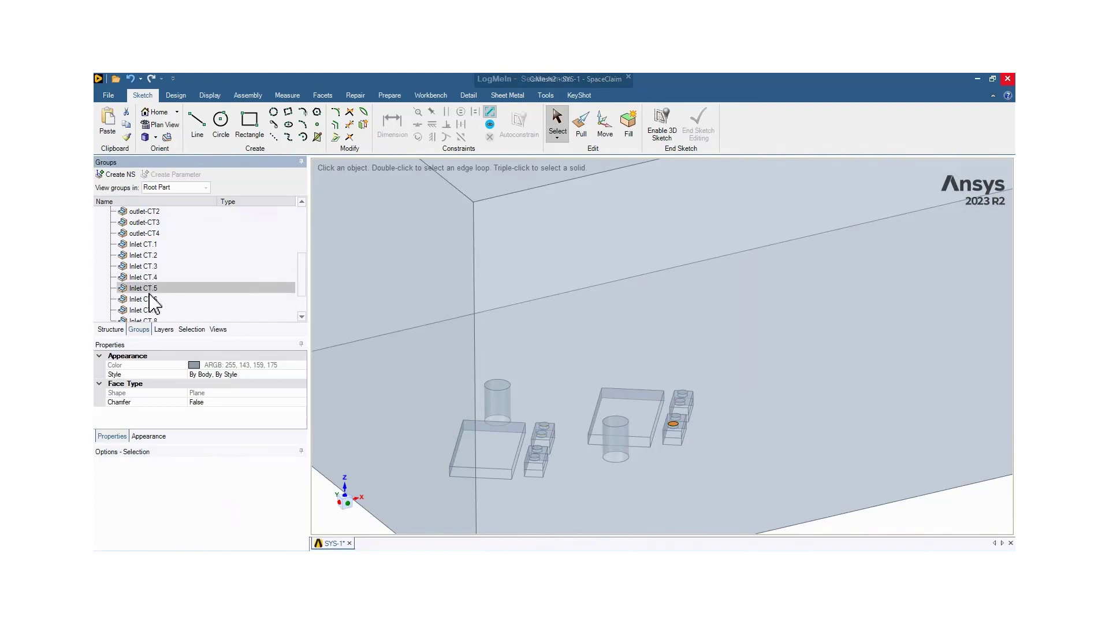
{"action": "left_click", "coordinate": [149, 299]}
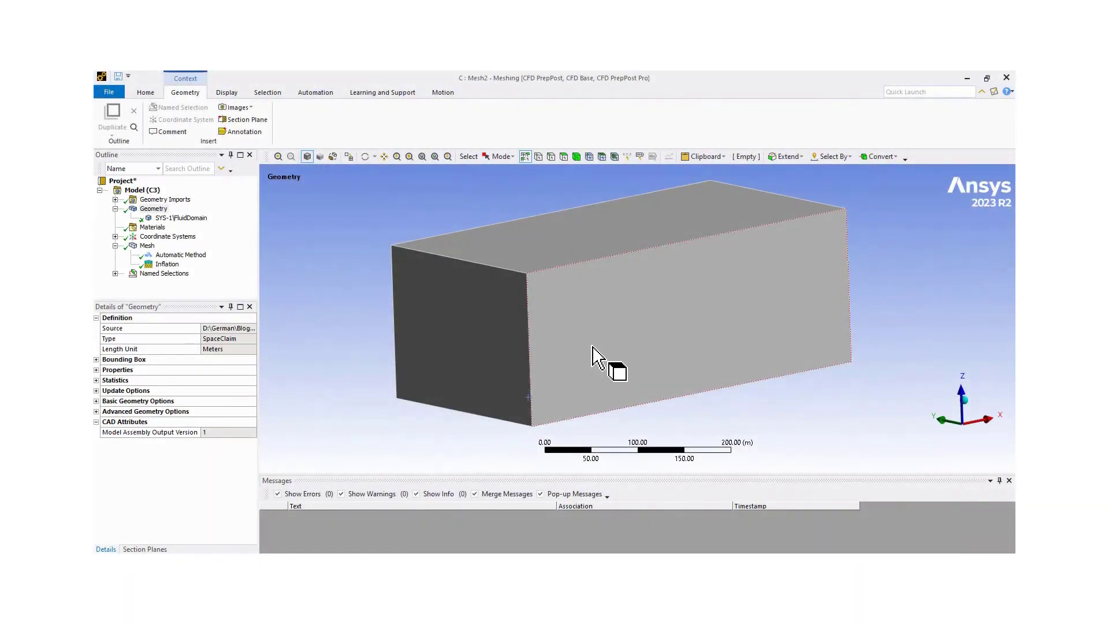
Orbit the domain, show the CFD mesh with 4.0 m elements, and review Automatic Method
{"action": "middle_click_drag", "start_coordinate": [596, 352], "coordinate": [590, 272]}
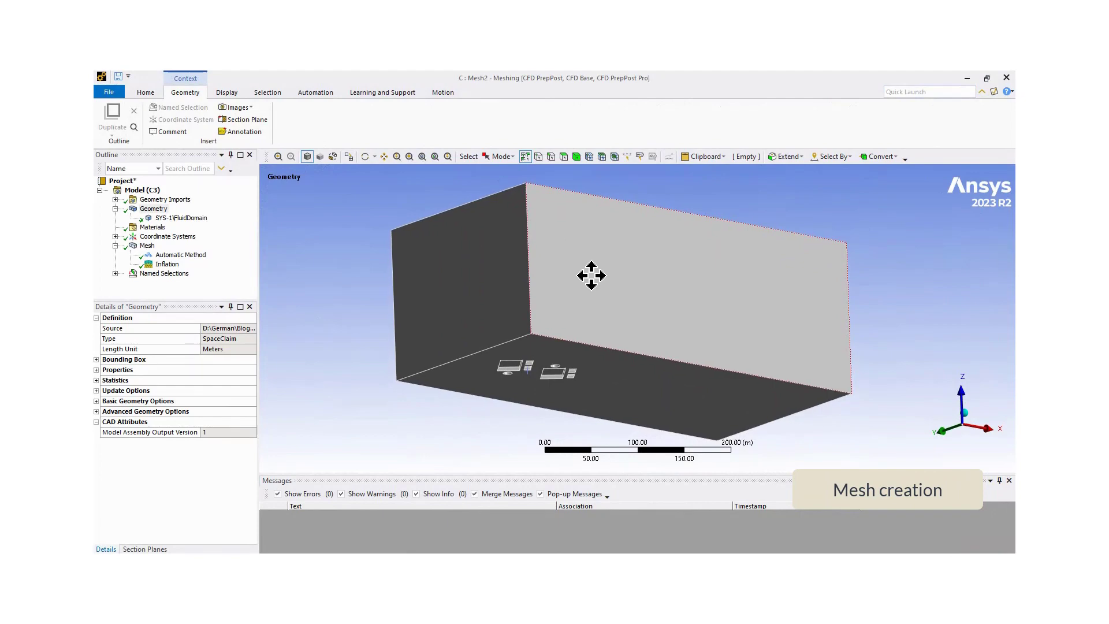
{"action": "left_click", "coordinate": [148, 245]}
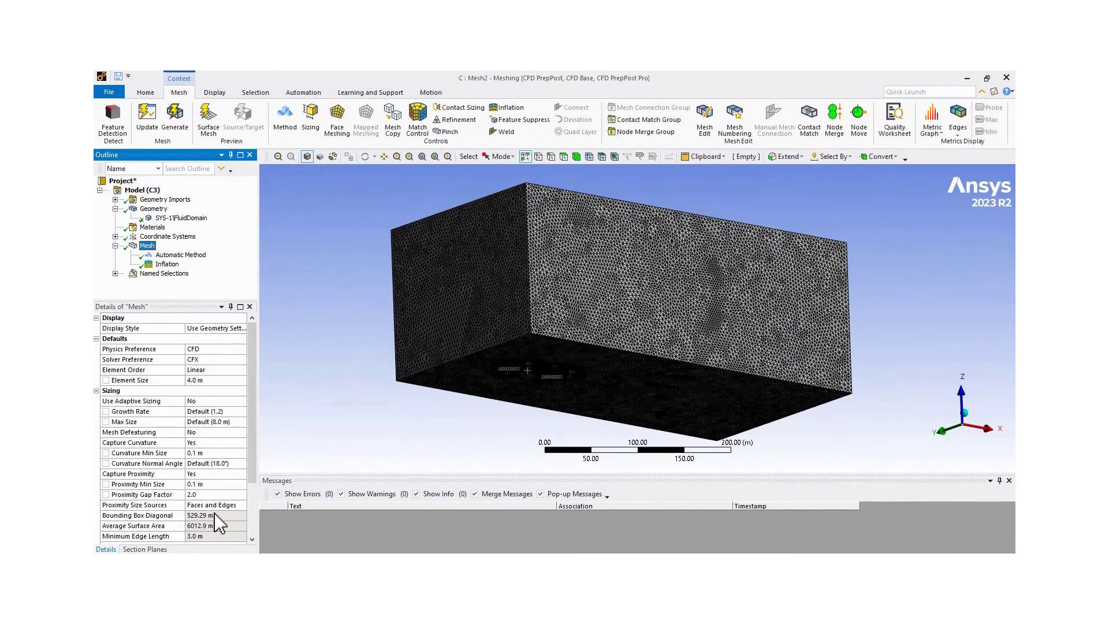
{"action": "left_click", "coordinate": [173, 256]}
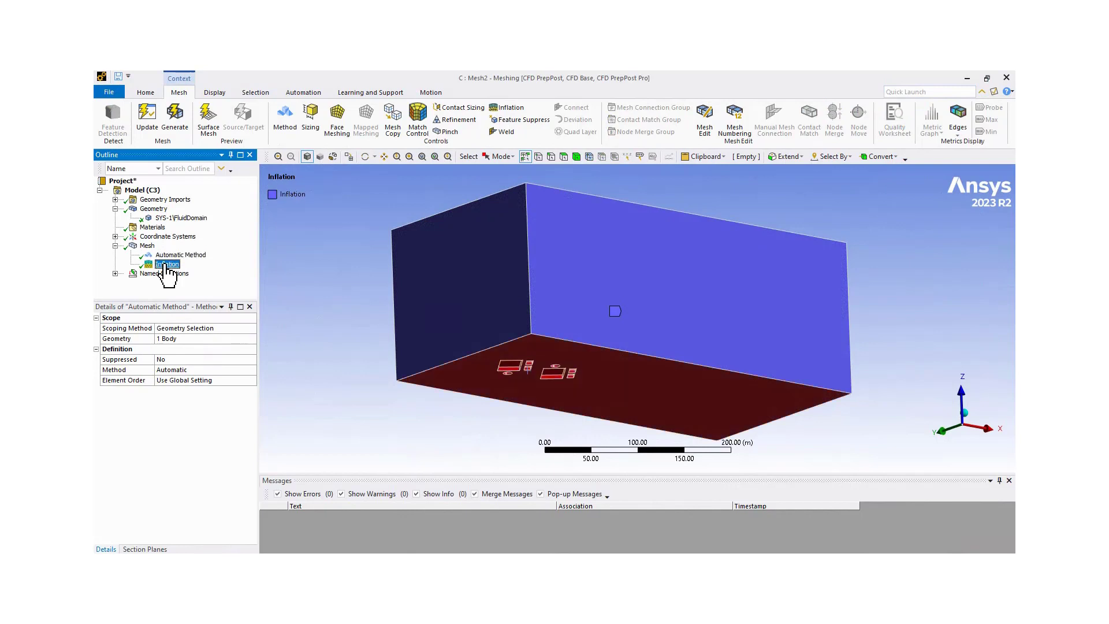
Review the 10-layer ground inflation, clip the mesh with Section Plane1, and zoom into the interior
{"action": "left_click", "coordinate": [167, 265]}
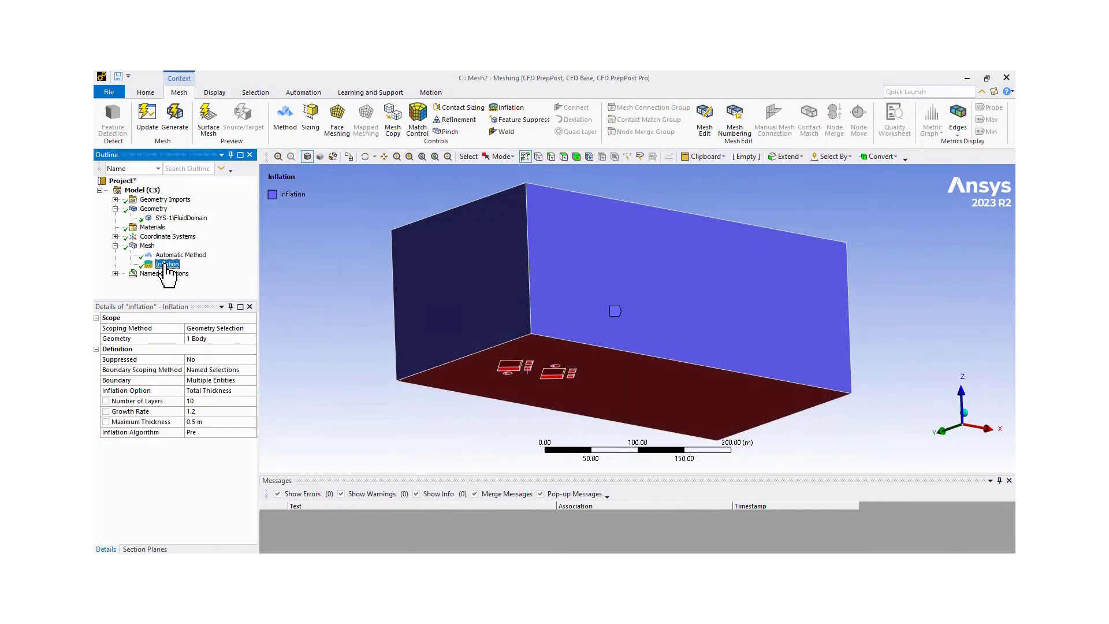
{"action": "left_click", "coordinate": [152, 550]}
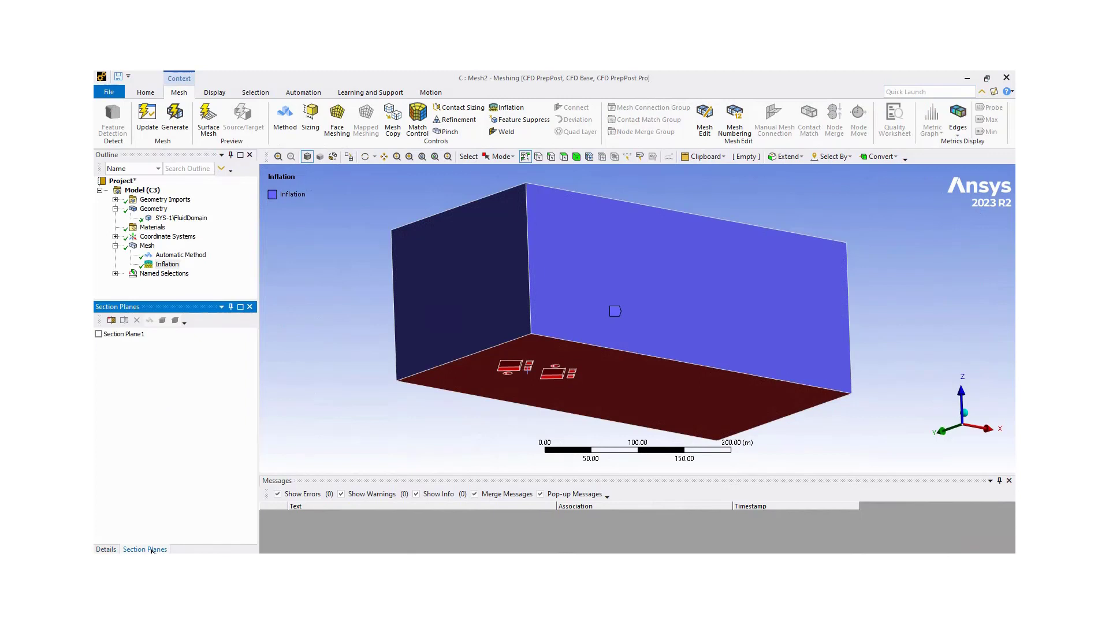
{"action": "left_click", "coordinate": [98, 334]}
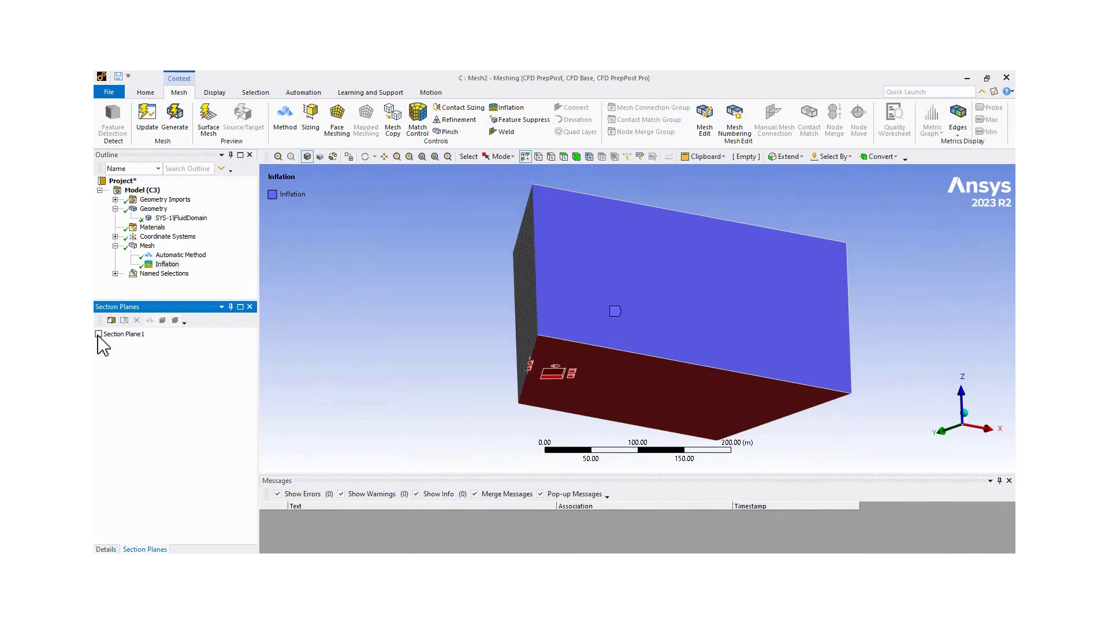
{"action": "left_click", "coordinate": [147, 246]}
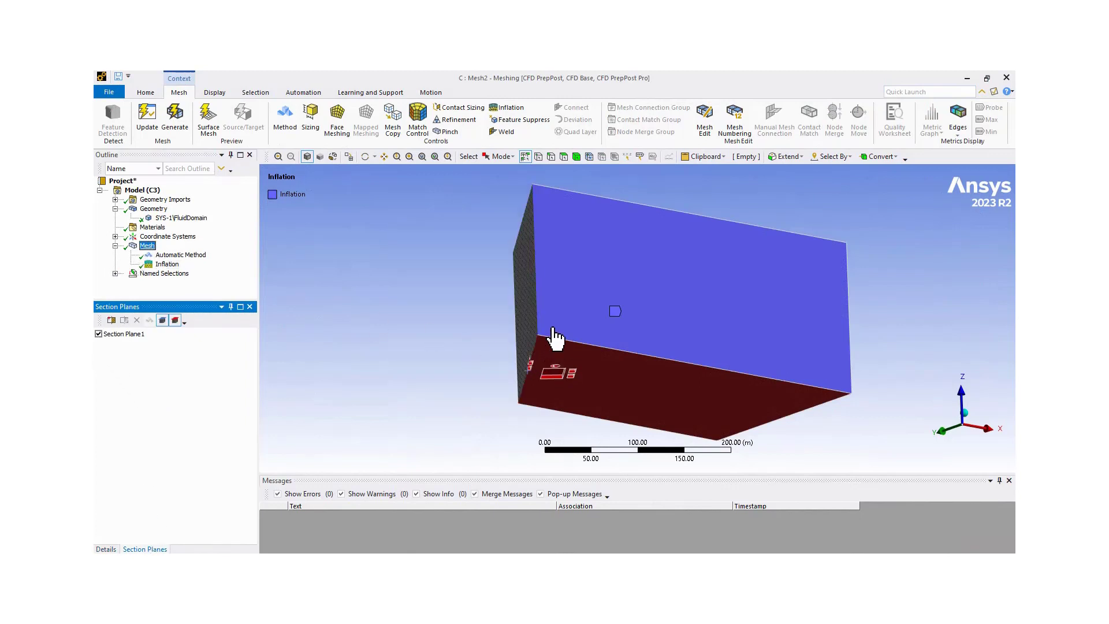
{"action": "middle_click_drag", "start_coordinate": [564, 341], "coordinate": [667, 317]}
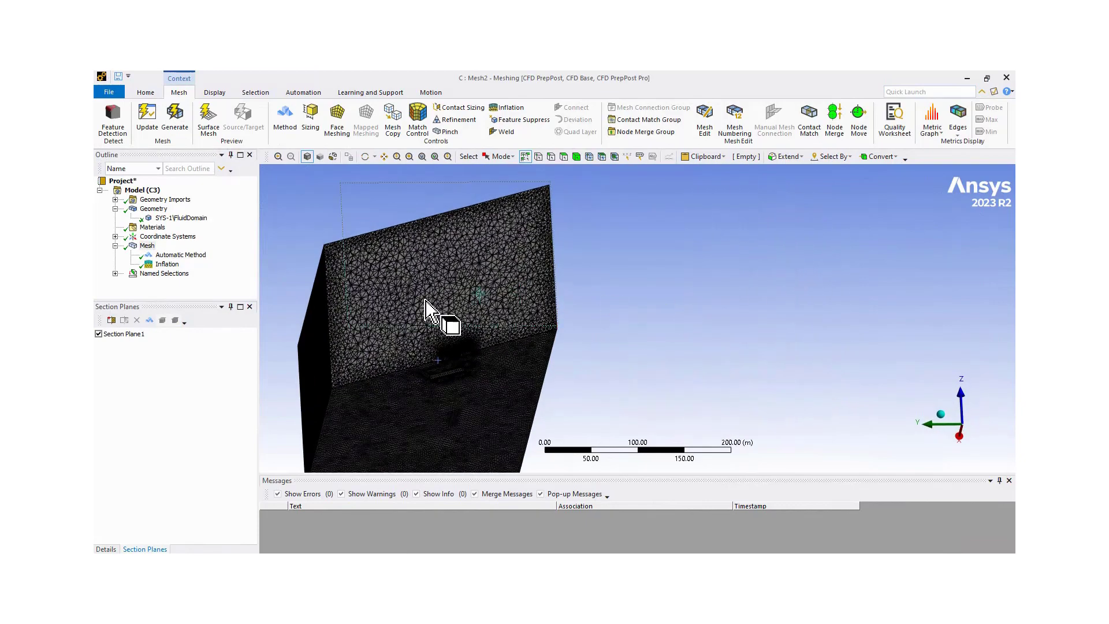
{"action": "right_click_drag", "start_coordinate": [416, 312], "coordinate": [483, 388]}
{"action": "right_click_drag", "start_coordinate": [579, 261], "coordinate": [761, 389]}
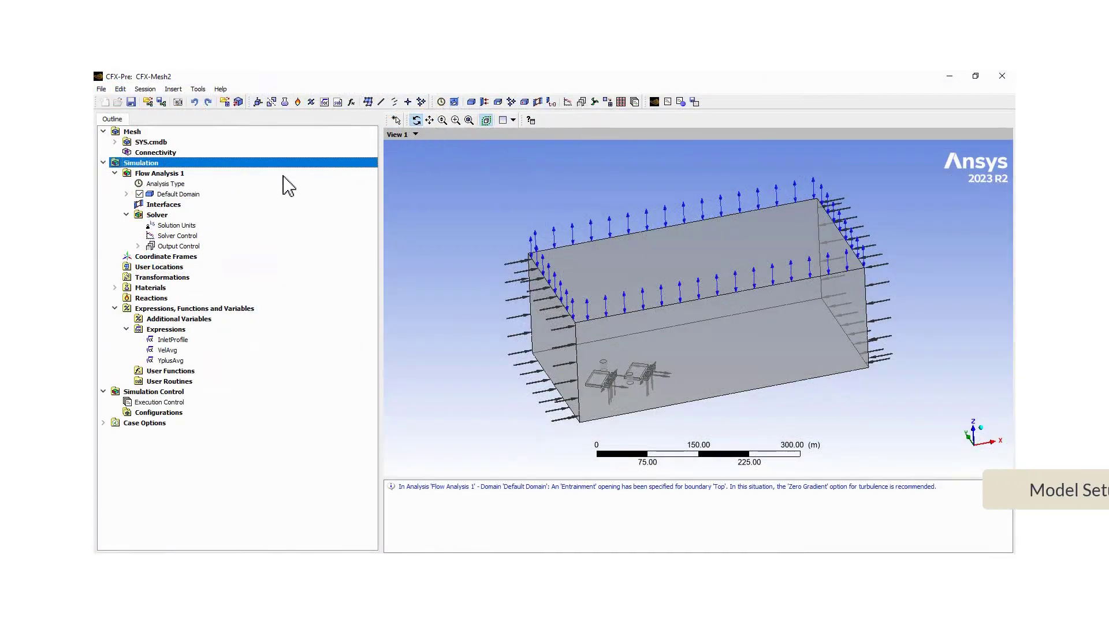
Confirm the Steady State analysis type, then bring up the Default Domain details
{"action": "double_click", "coordinate": [170, 184]}
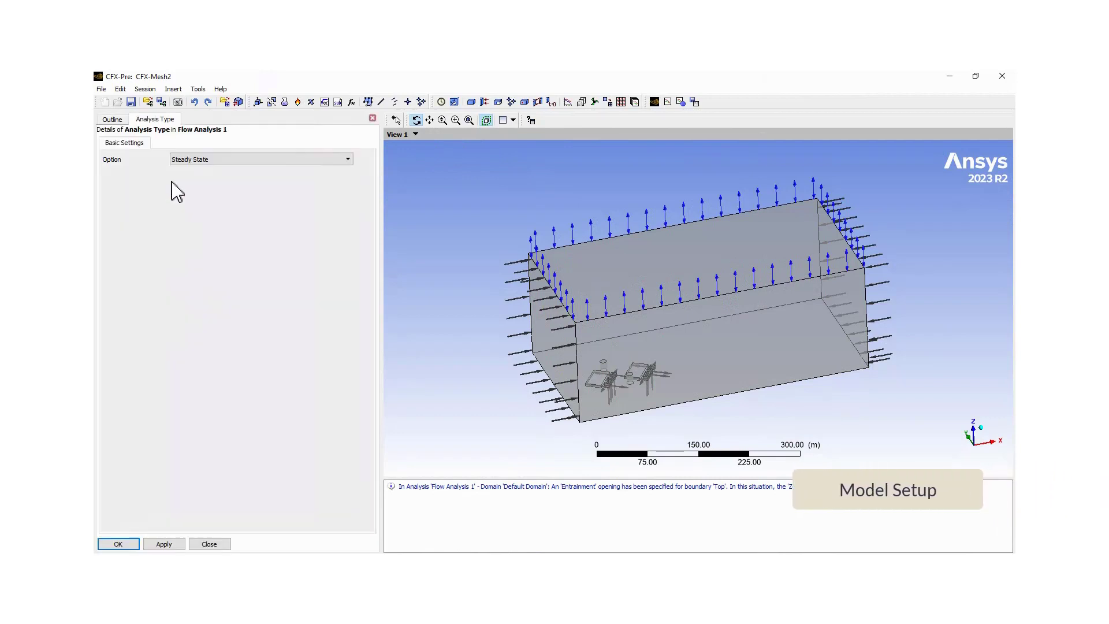
{"action": "left_click", "coordinate": [209, 544]}
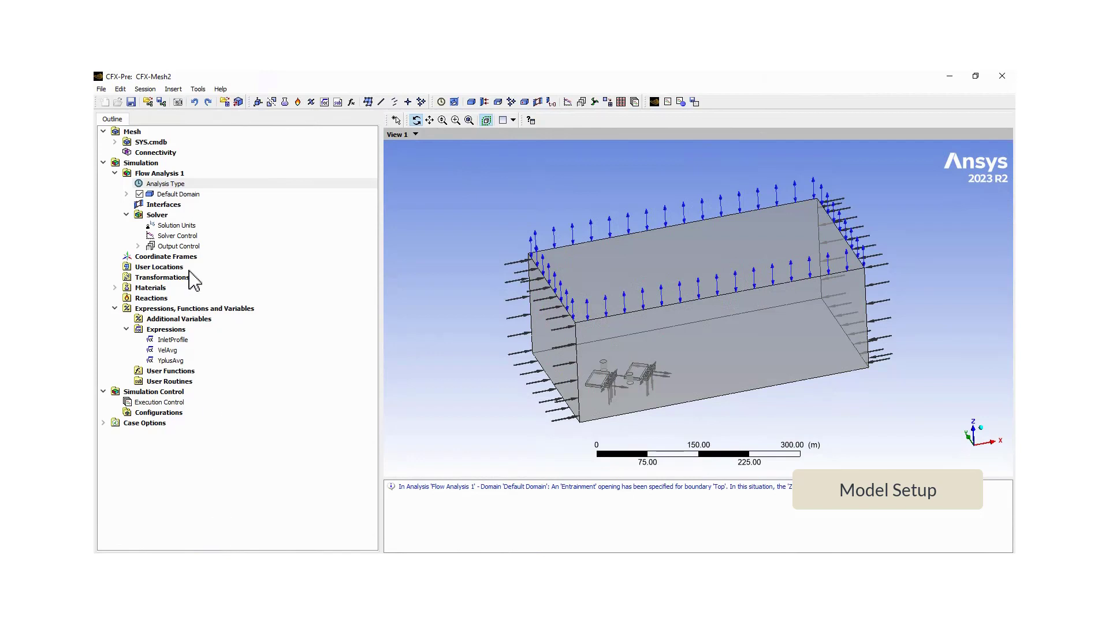
{"action": "double_click", "coordinate": [178, 195]}
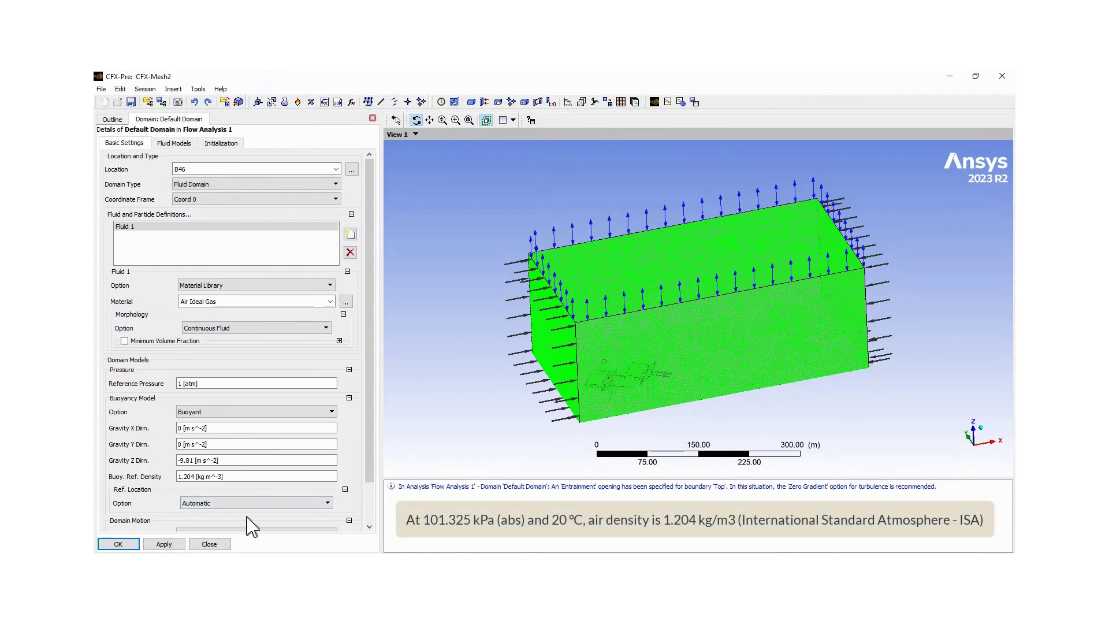
Check Total Energy heat transfer and Shear Stress Transport turbulence on Fluid Models, then close
{"action": "left_click", "coordinate": [173, 143]}
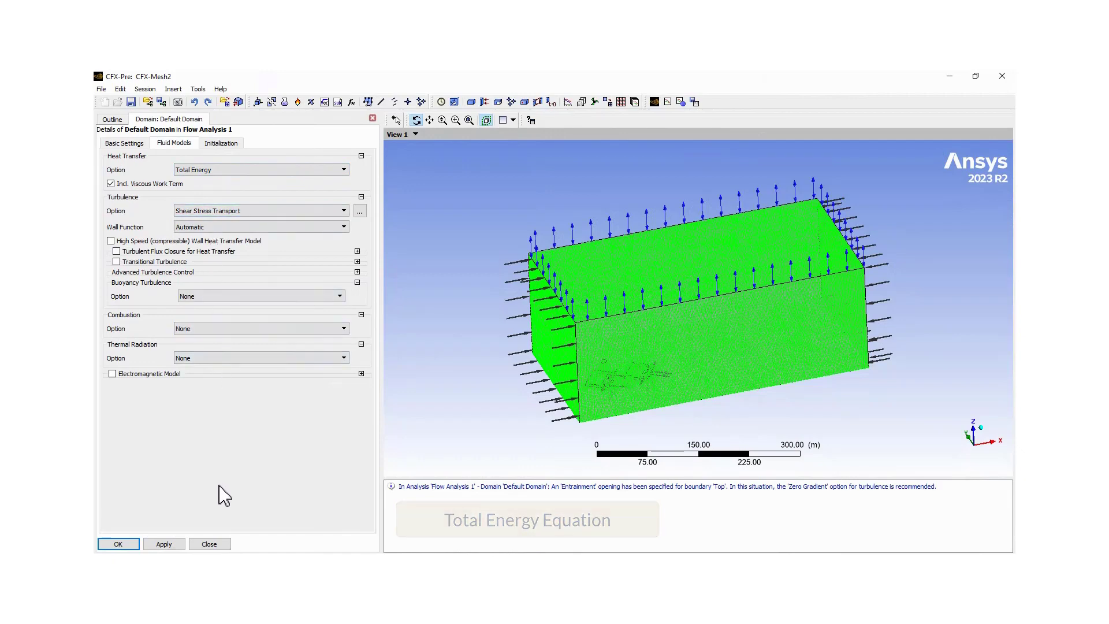
{"action": "left_click", "coordinate": [209, 544]}
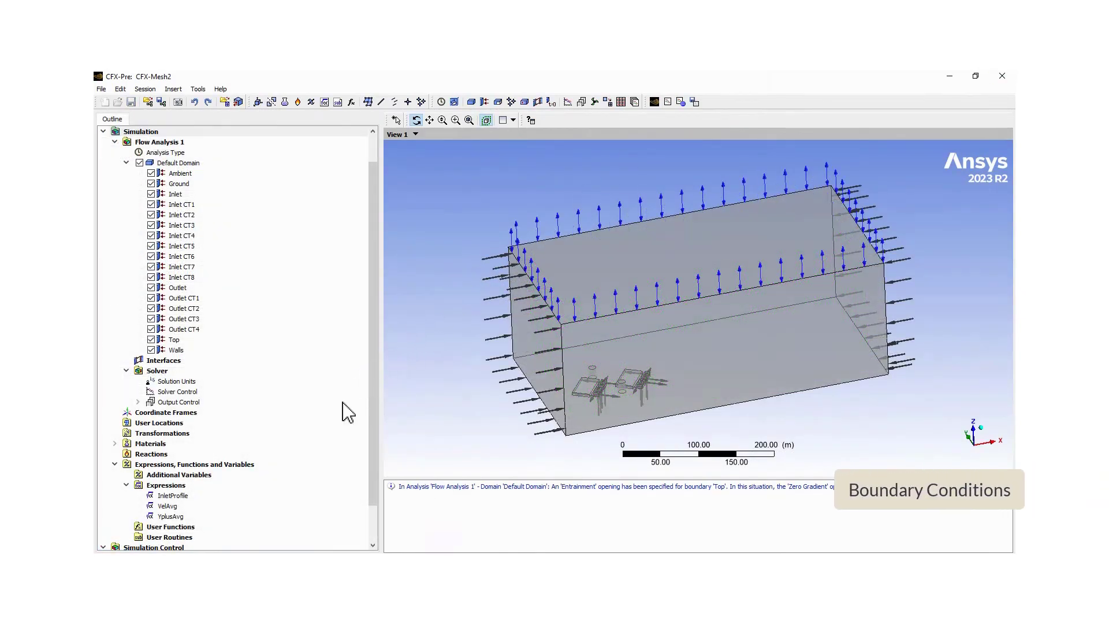
Confirm the Inlet boundary uses InletProfile normal speed at 20 °C
{"action": "left_click", "coordinate": [174, 496]}
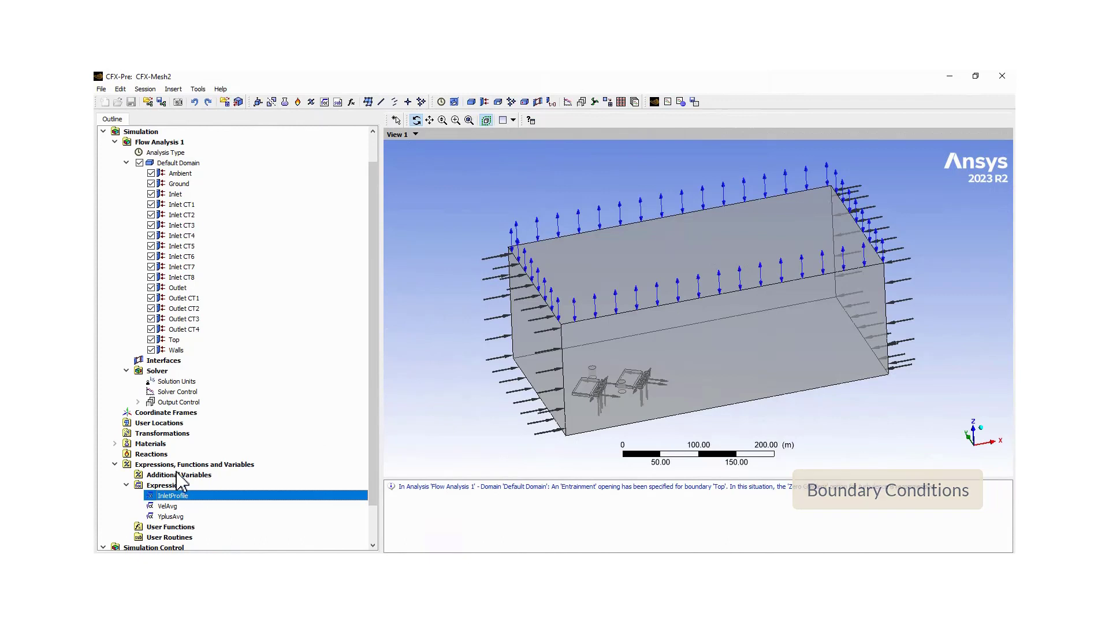
{"action": "double_click", "coordinate": [176, 194]}
{"action": "left_click", "coordinate": [199, 145]}
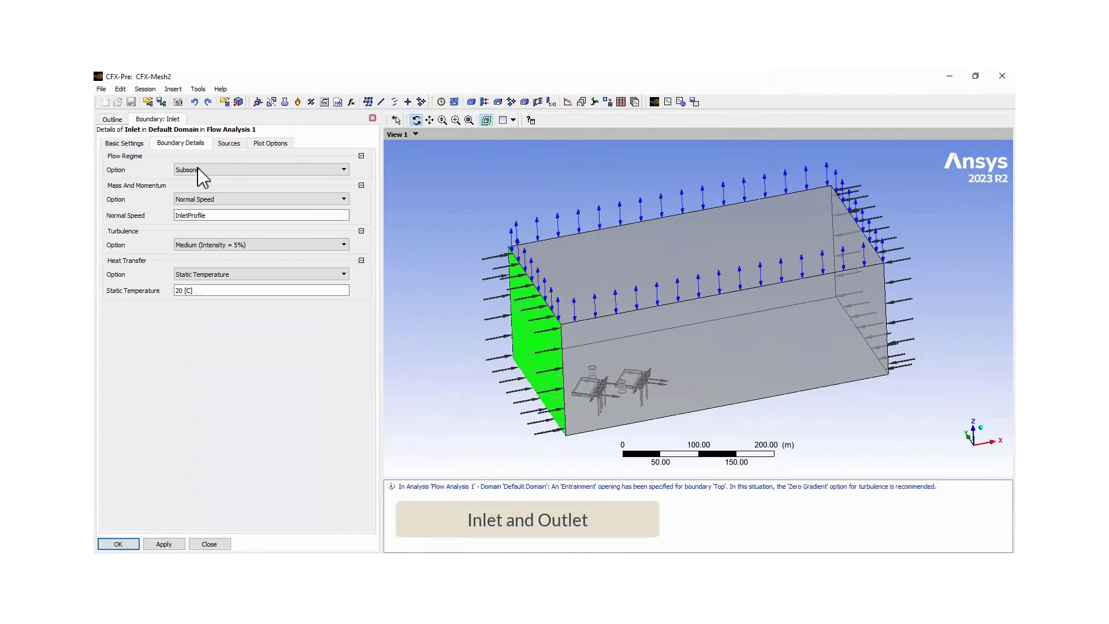
{"action": "left_click", "coordinate": [125, 544]}
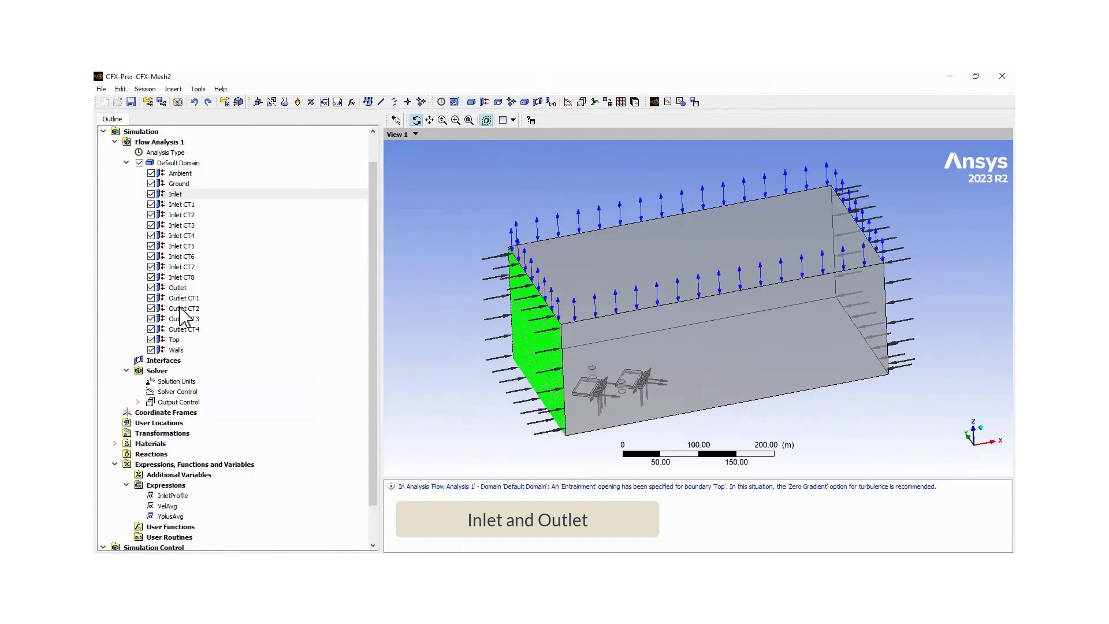
Confirm the Outlet boundary uses -1*InletProfile normal speed at 20 °C
{"action": "double_click", "coordinate": [178, 289]}
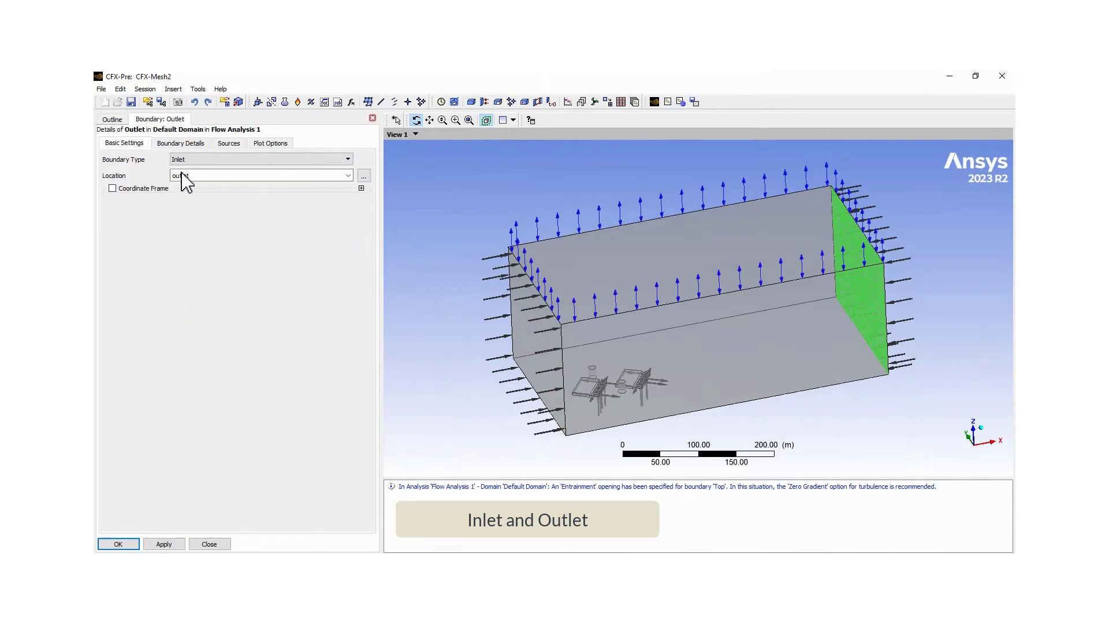
{"action": "left_click", "coordinate": [181, 145]}
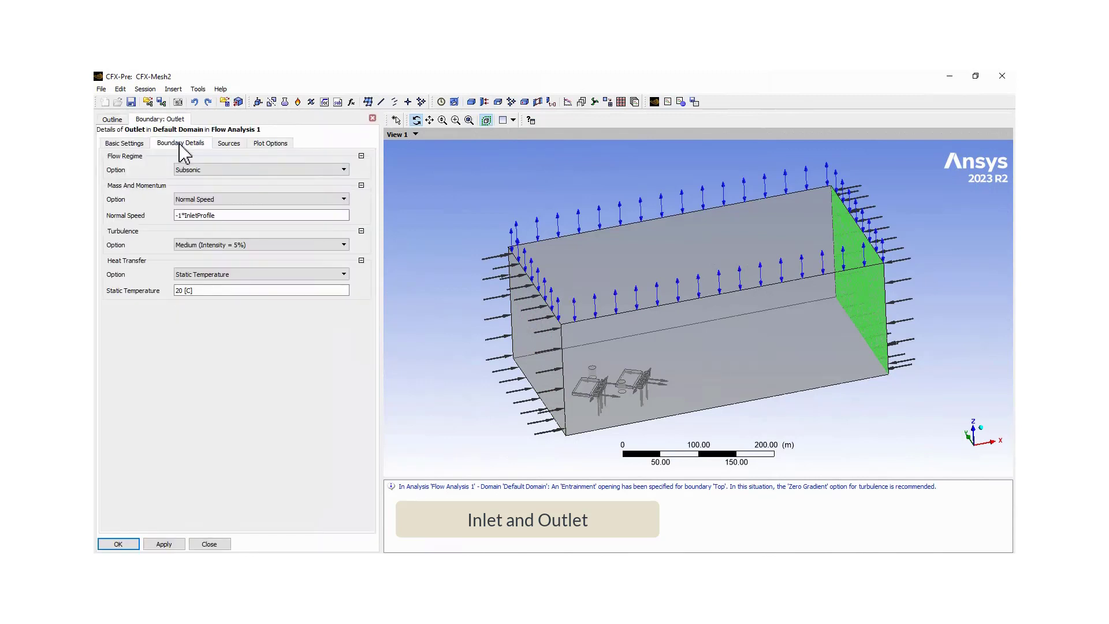
{"action": "left_click", "coordinate": [118, 544]}
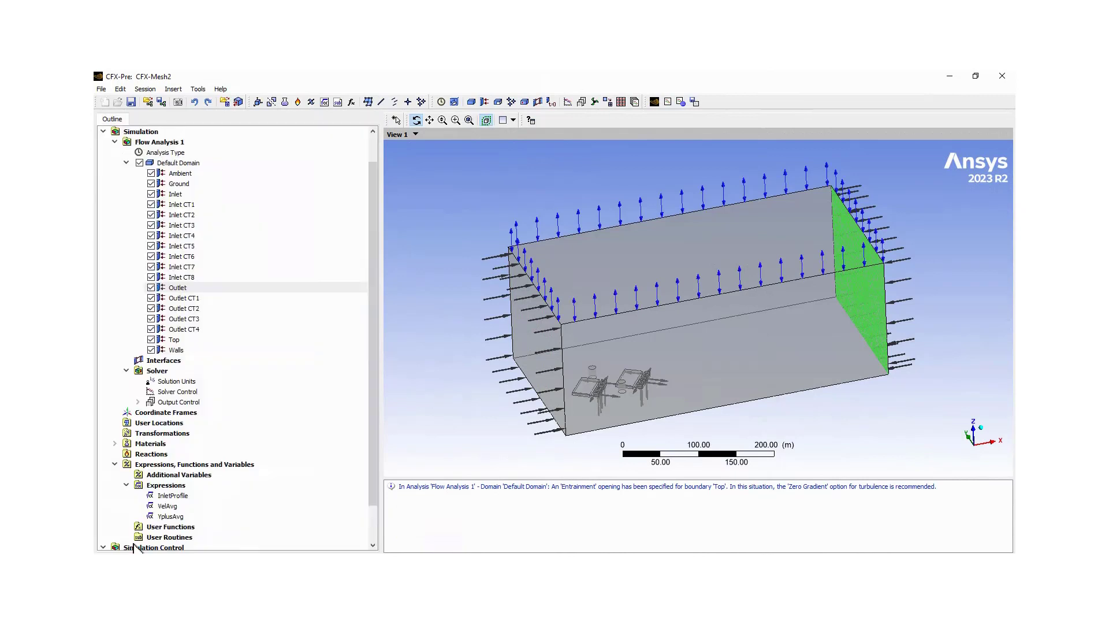
Preview the Ambient and Ground boundaries, and check Top is a 0 Pa, 20 °C entrainment opening
{"action": "left_click", "coordinate": [181, 174]}
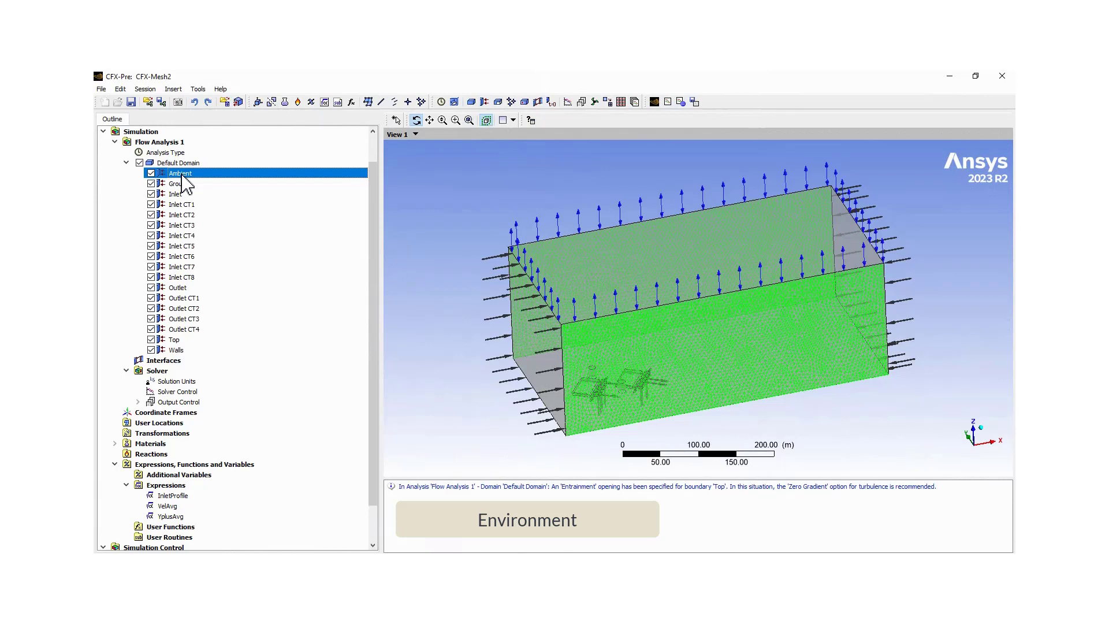
{"action": "left_click", "coordinate": [180, 183]}
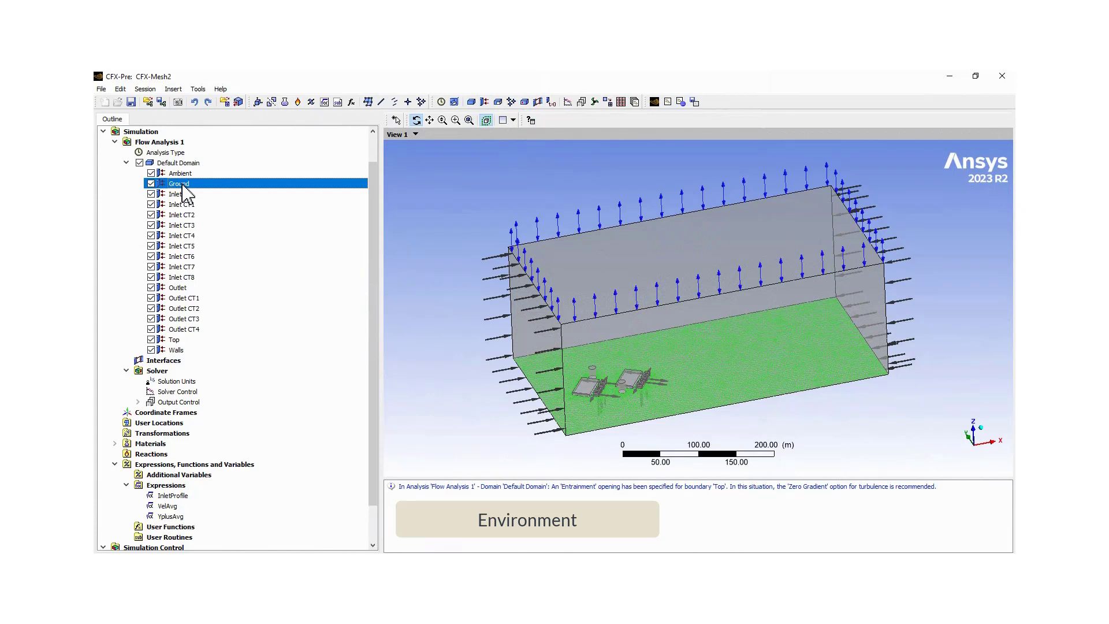
{"action": "double_click", "coordinate": [173, 341]}
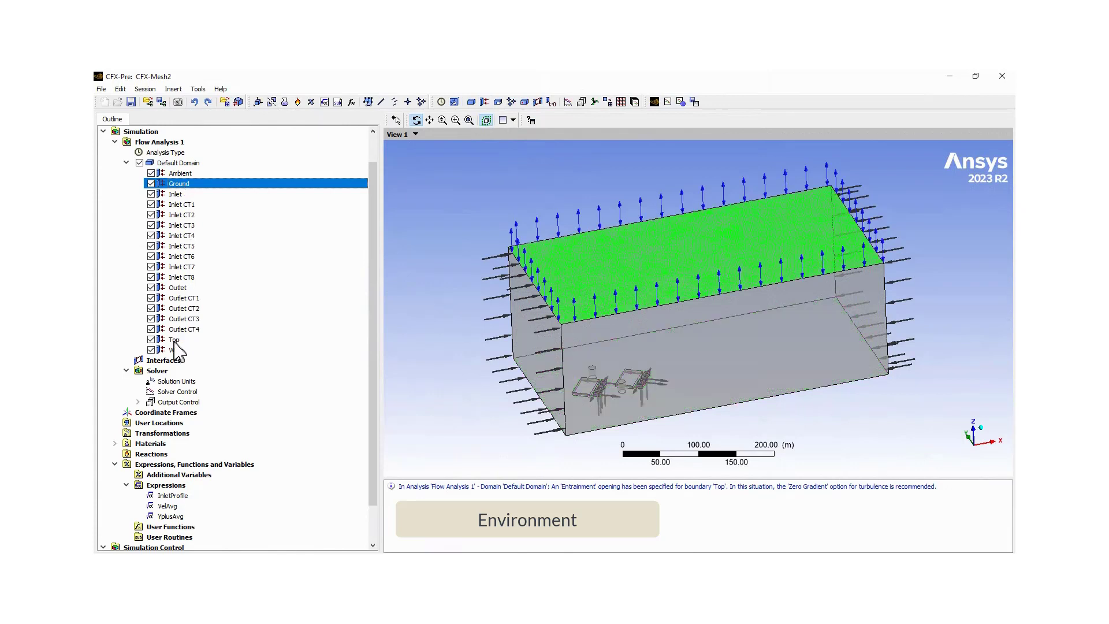
{"action": "left_click", "coordinate": [190, 144]}
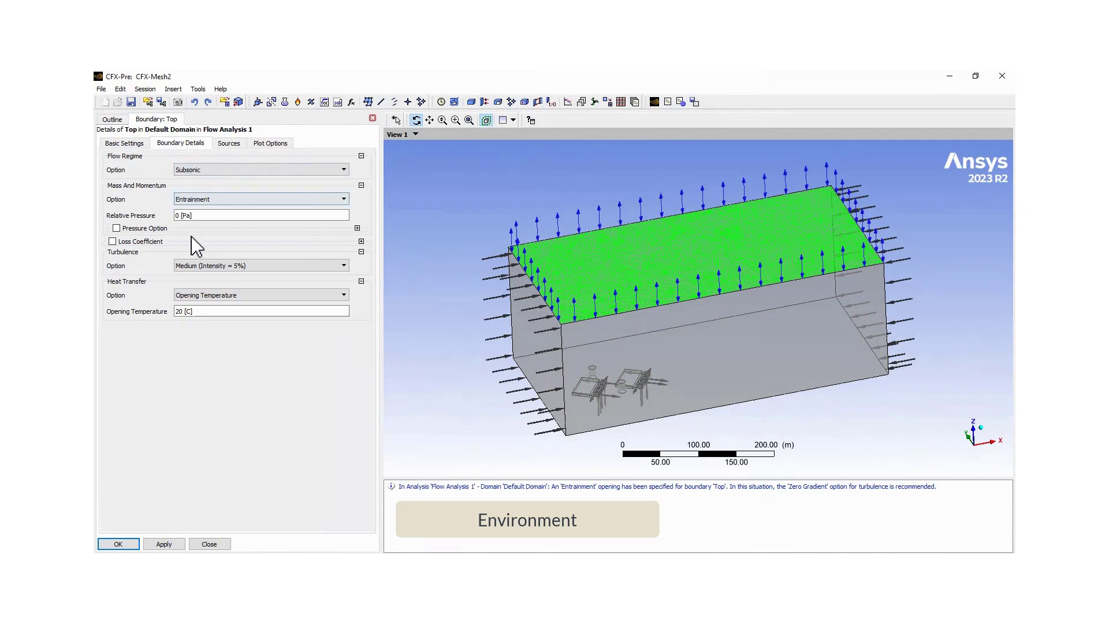
{"action": "left_click", "coordinate": [132, 546]}
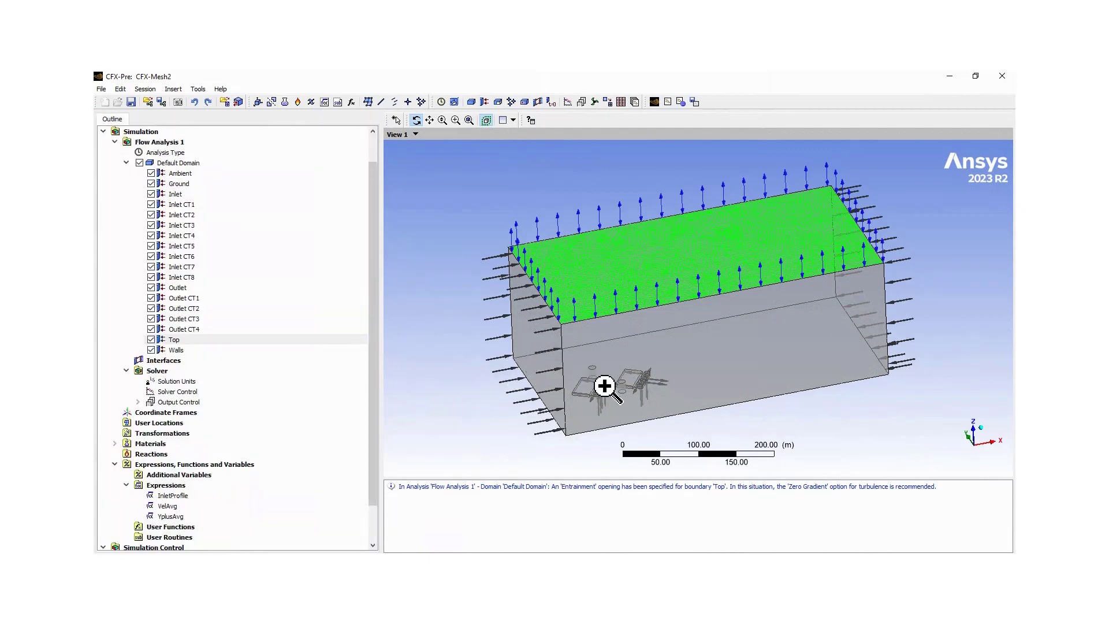
Zoom onto the cooling towers and locate the Inlet CT1 through Inlet CT8 faces
{"action": "right_click_drag", "start_coordinate": [544, 356], "coordinate": [672, 419]}
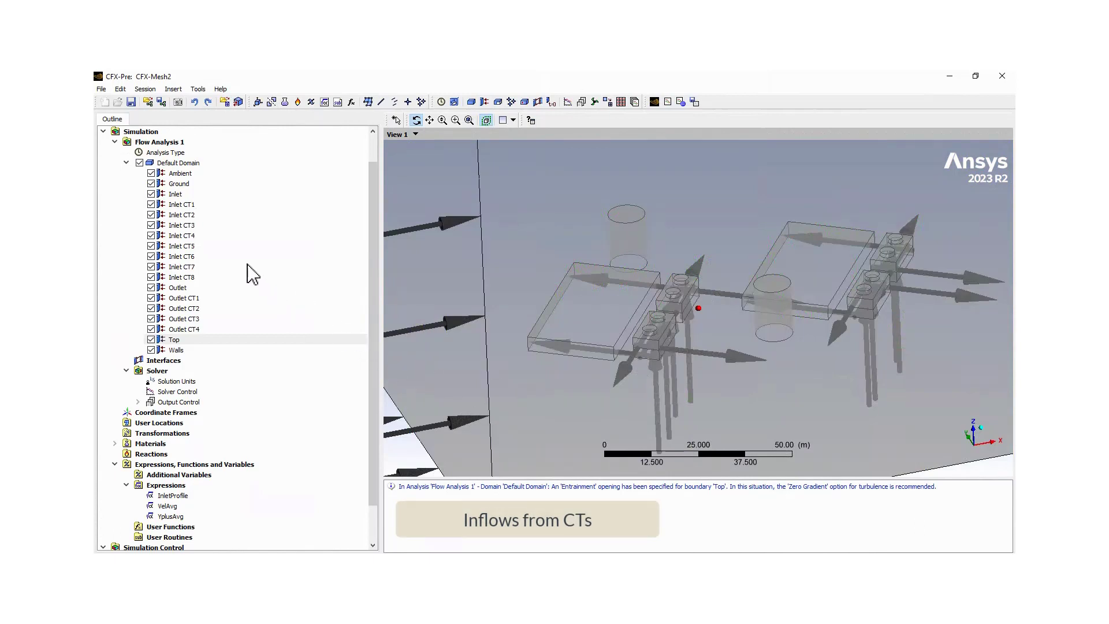
{"action": "left_click", "coordinate": [186, 205]}
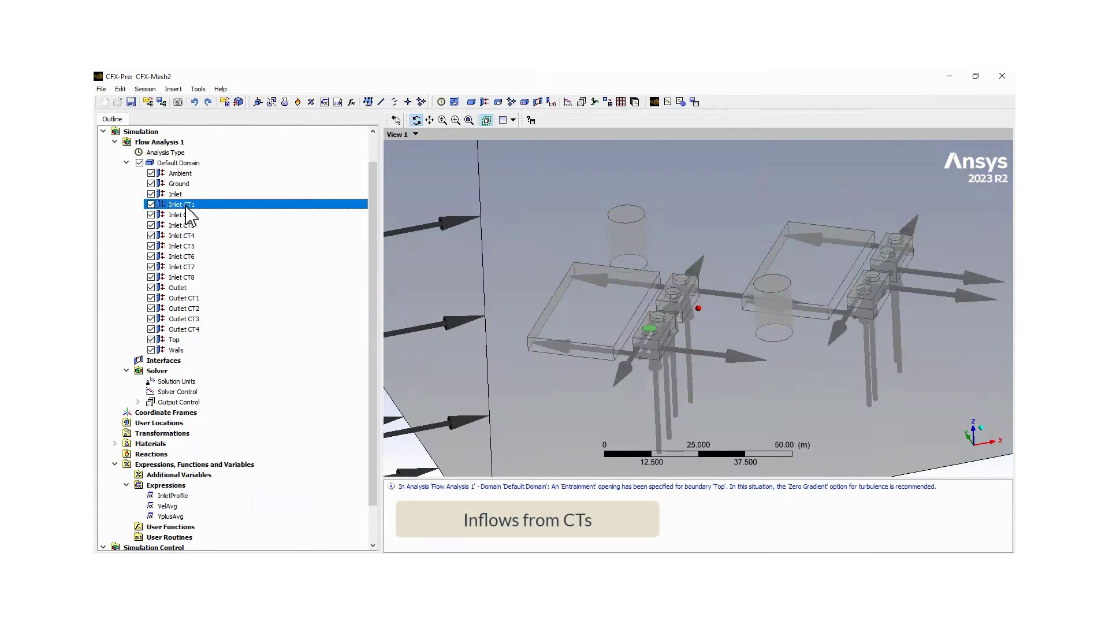
{"action": "left_click", "coordinate": [187, 216]}
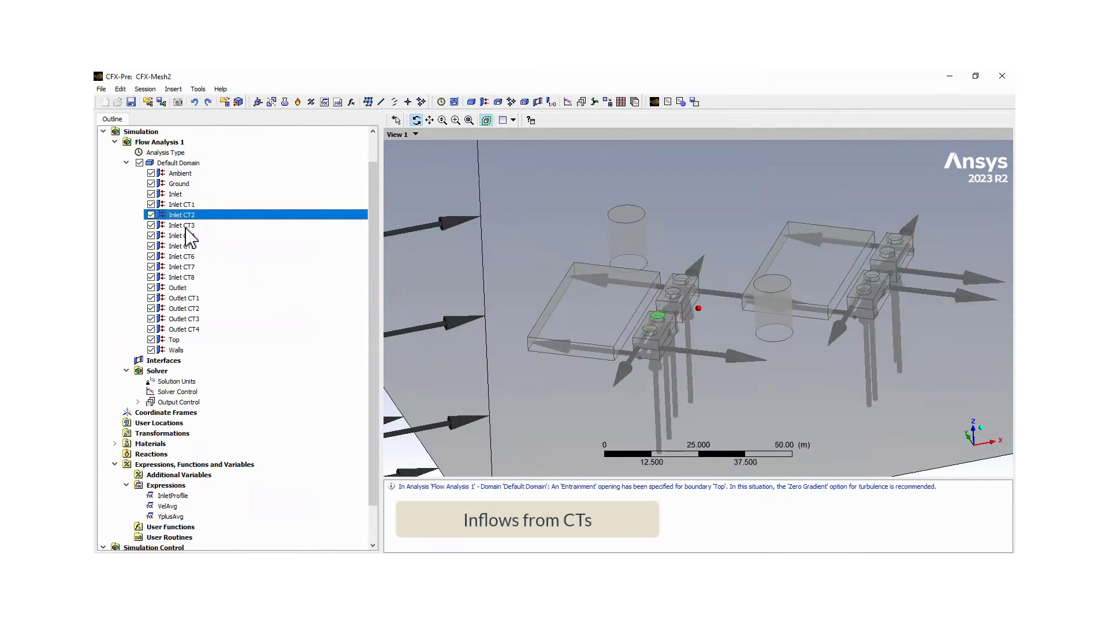
{"action": "left_click", "coordinate": [185, 226]}
{"action": "left_click", "coordinate": [187, 237]}
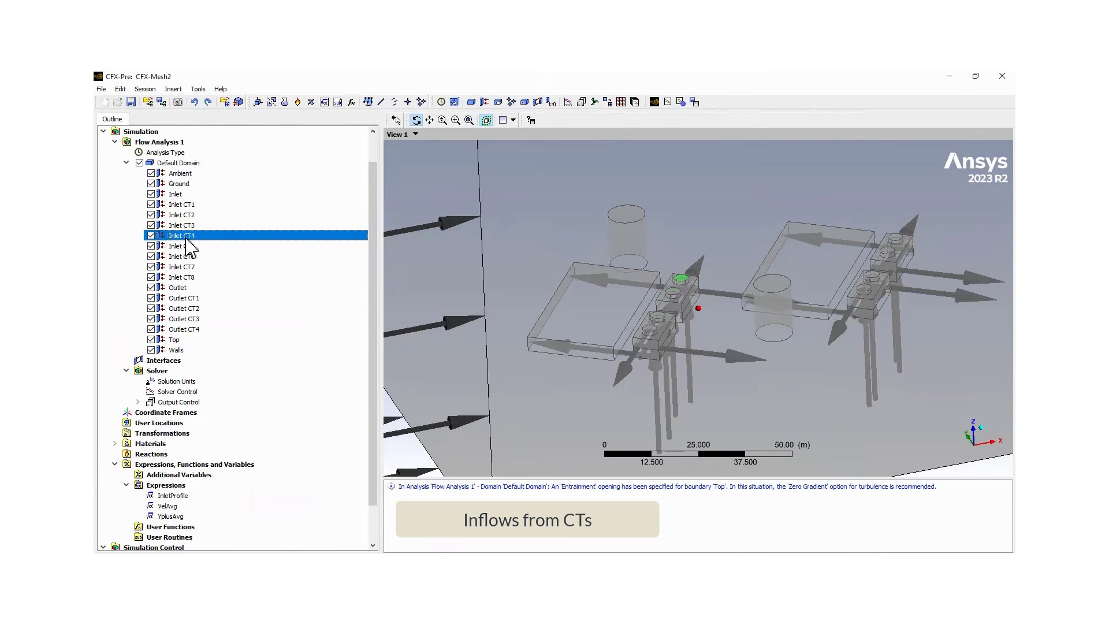
{"action": "left_click", "coordinate": [190, 247]}
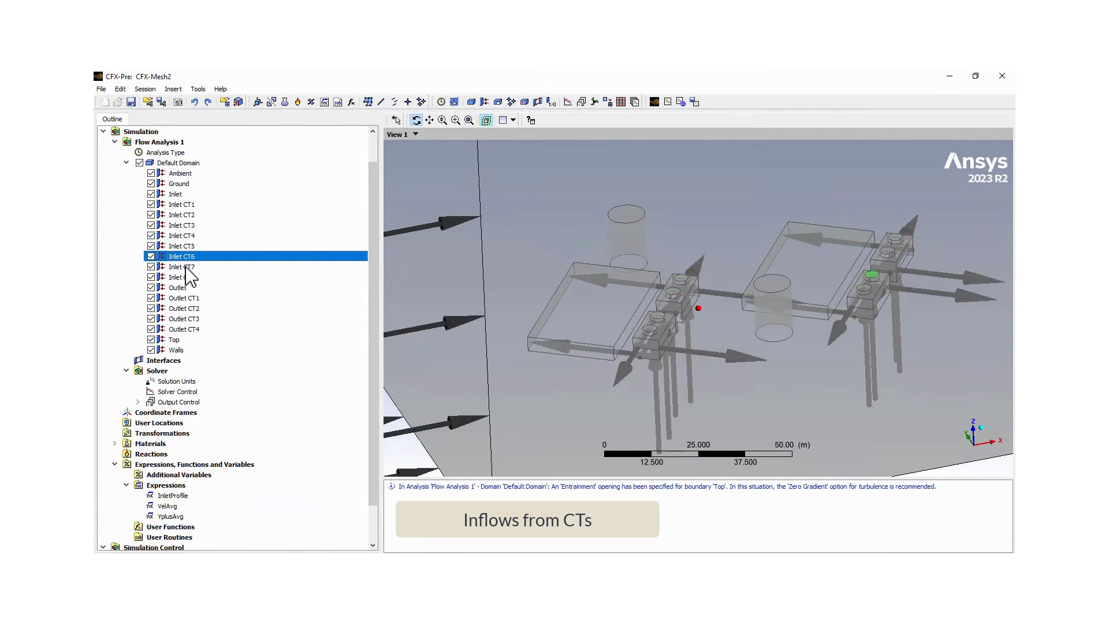
{"action": "left_click", "coordinate": [186, 267]}
{"action": "left_click", "coordinate": [185, 278]}
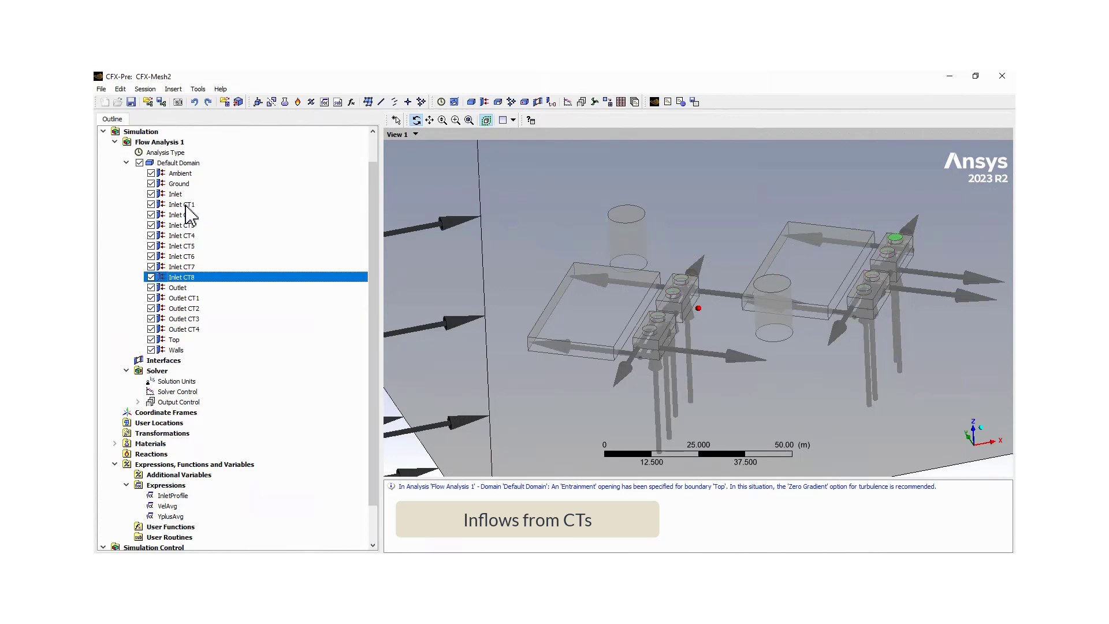
Confirm Inlet CT1 is a 350 kg/s mass-flow inlet at 90 °C
{"action": "left_click", "coordinate": [186, 207]}
{"action": "double_click", "coordinate": [186, 206]}
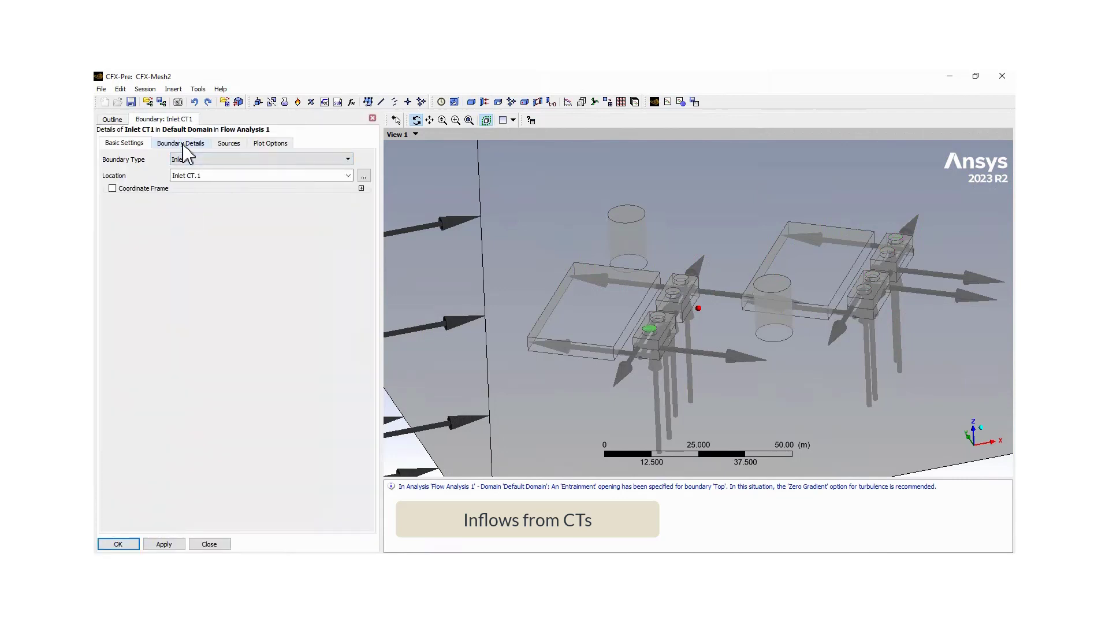
{"action": "left_click", "coordinate": [182, 145]}
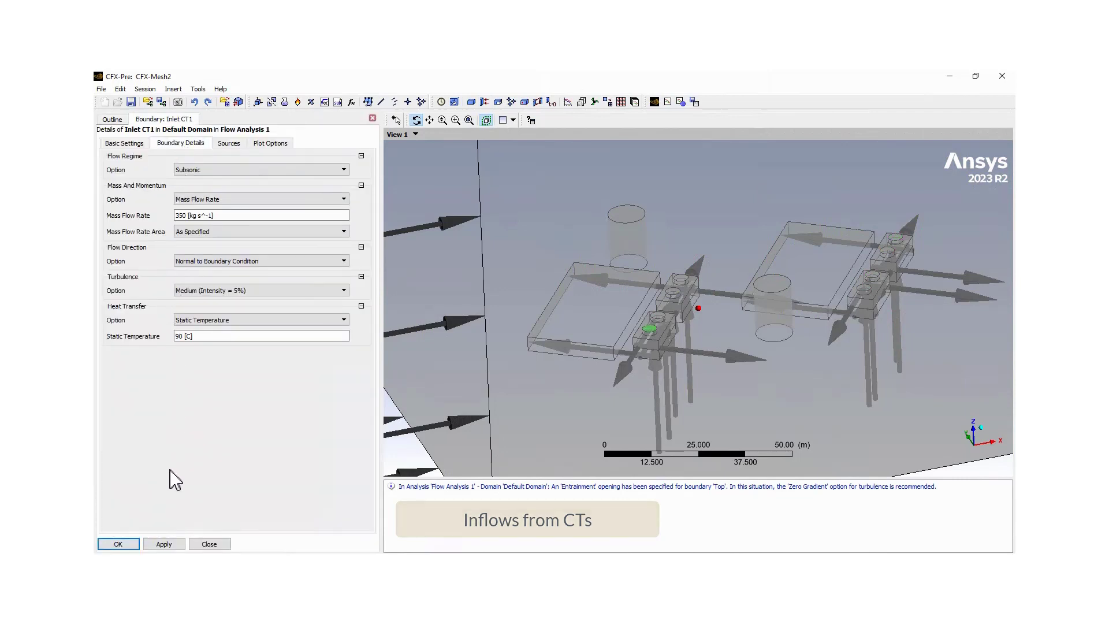
{"action": "left_click", "coordinate": [138, 545]}
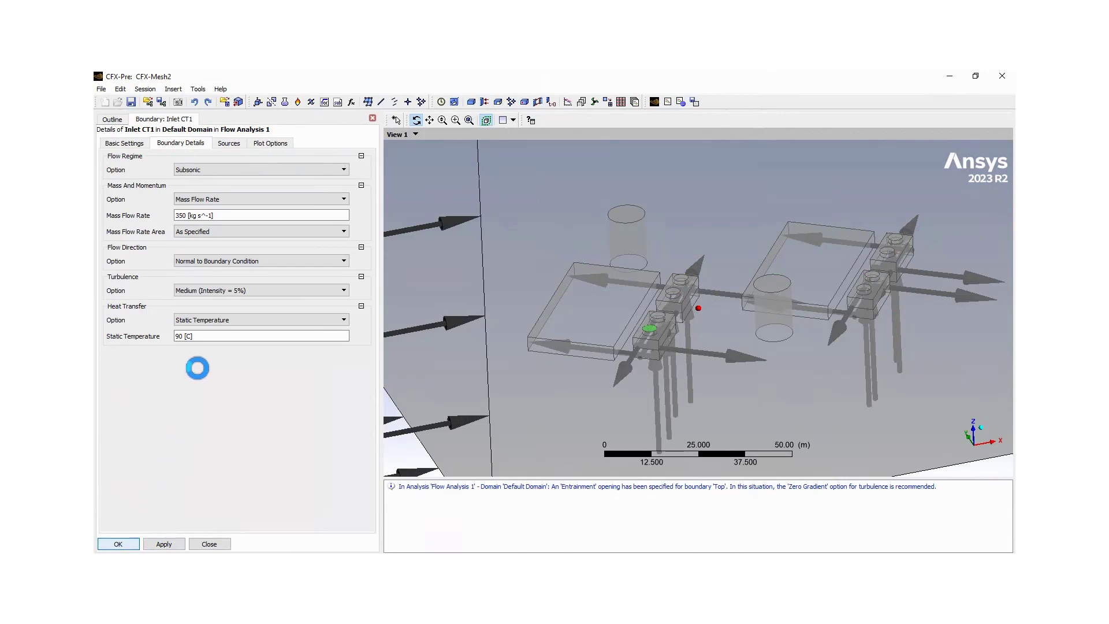
Confirm Outlet CT1 is a 700 kg/s mass-flow outlet
{"action": "left_click", "coordinate": [190, 298]}
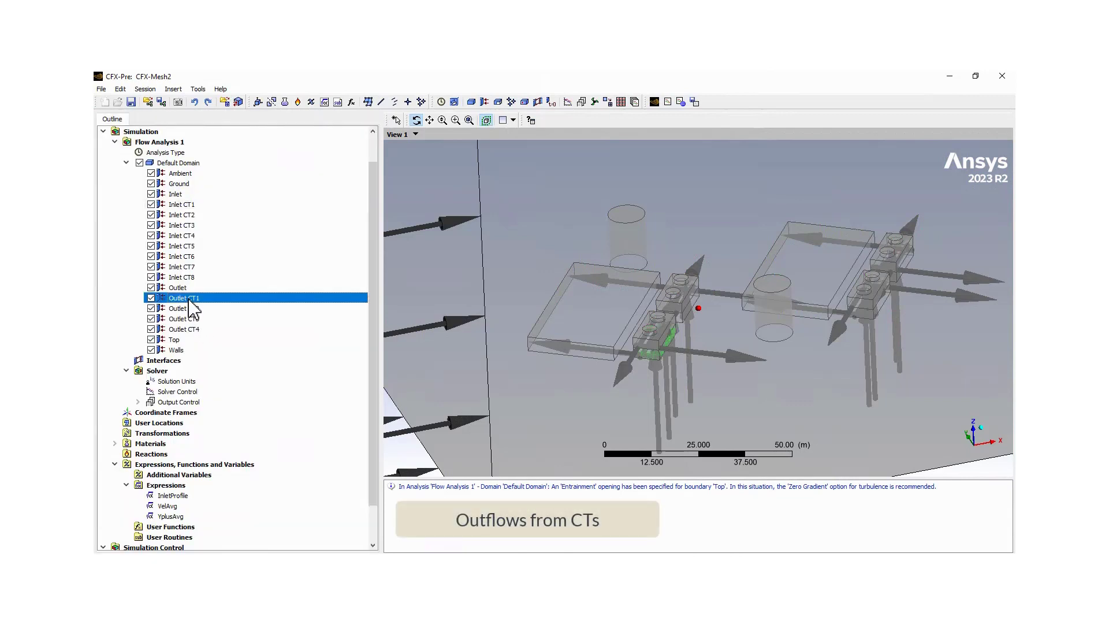
{"action": "double_click", "coordinate": [189, 298]}
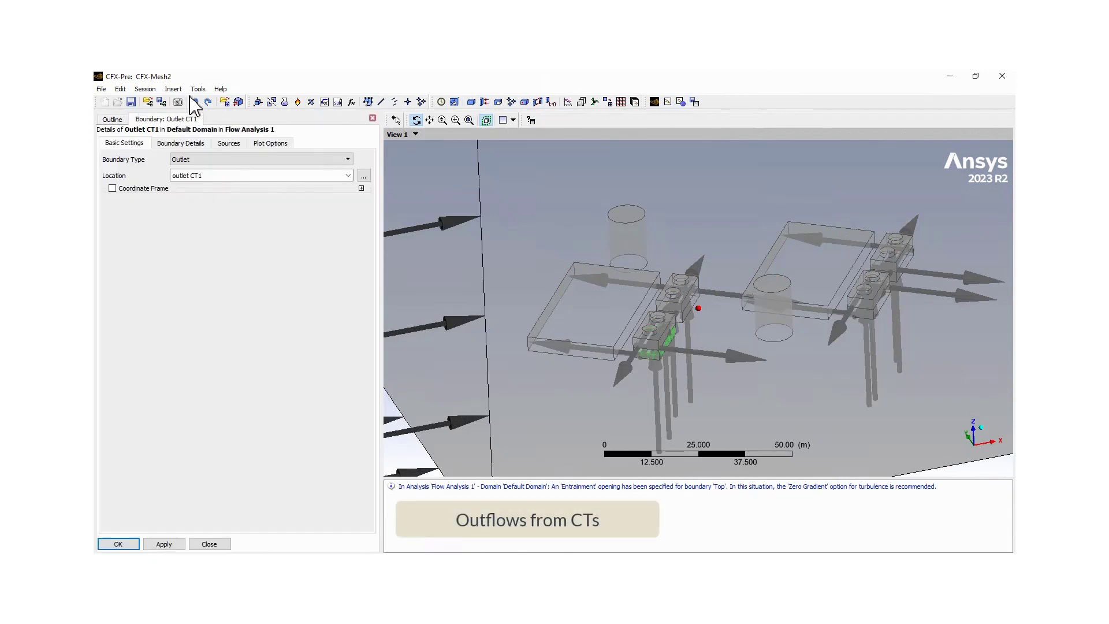
{"action": "left_click", "coordinate": [184, 144]}
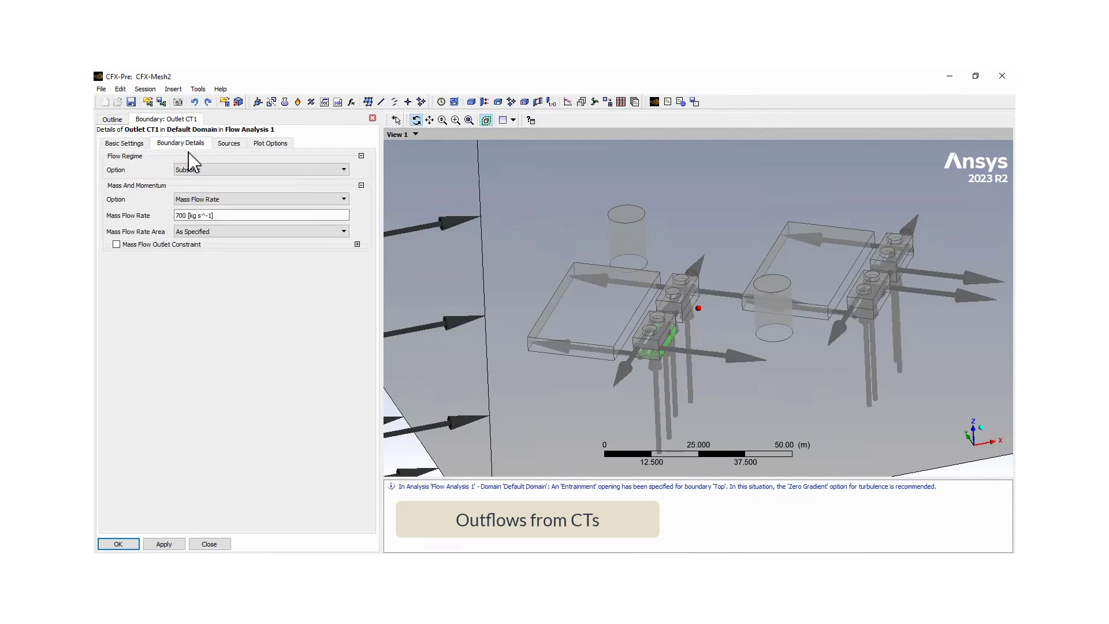
{"action": "left_click", "coordinate": [137, 544]}
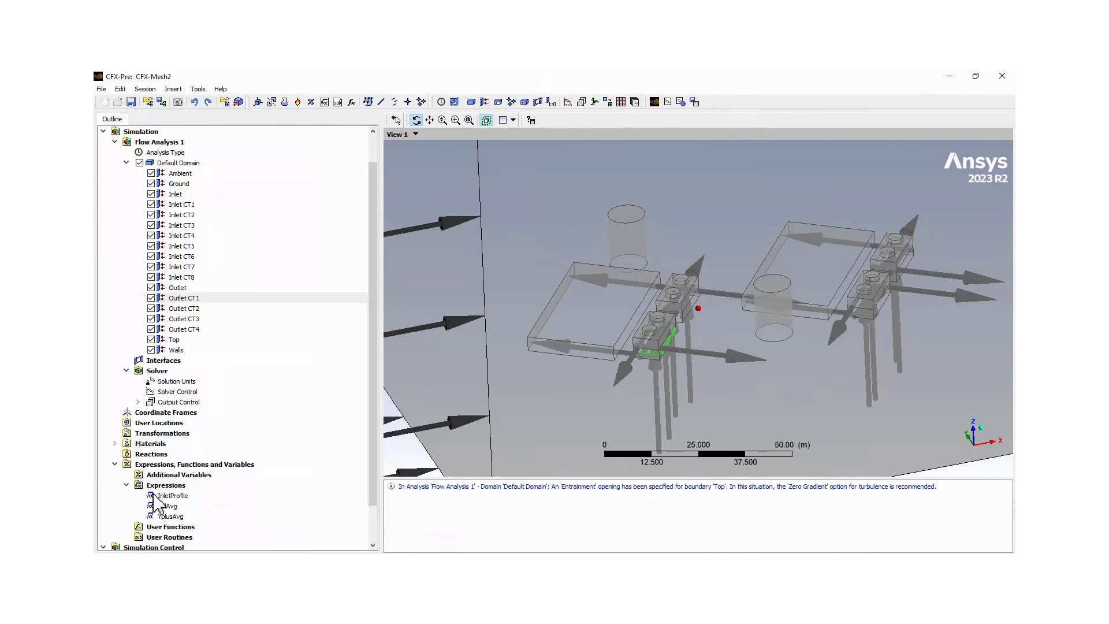
Check Solver Control shows High Resolution advection, 2000 iterations and 0.00001 RMS target, then accept
{"action": "double_click", "coordinate": [180, 391]}
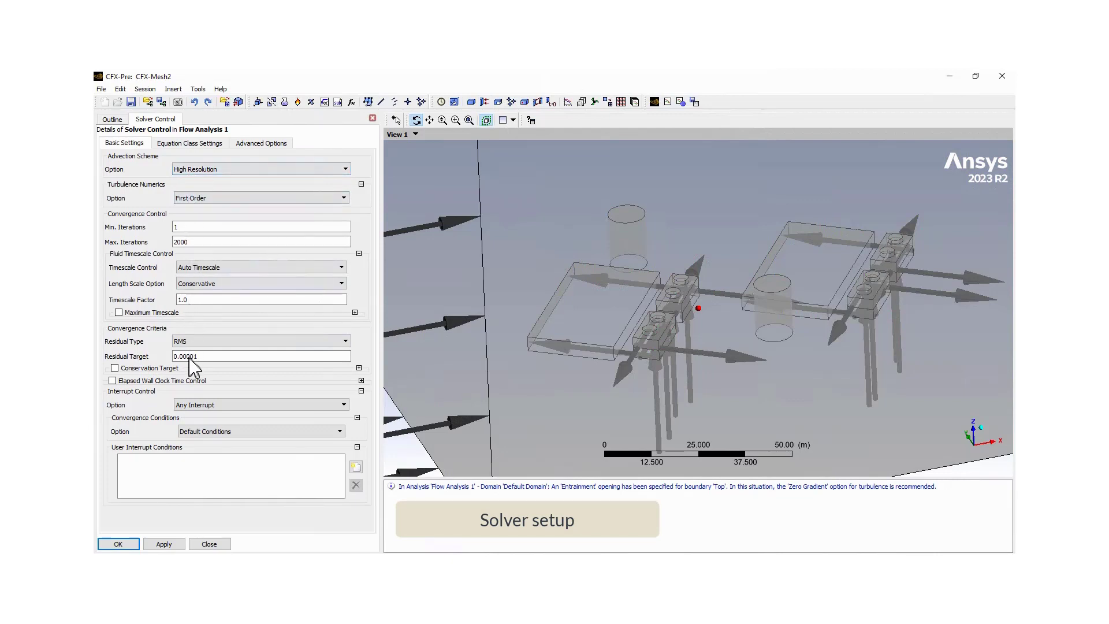
{"action": "left_click", "coordinate": [137, 544]}
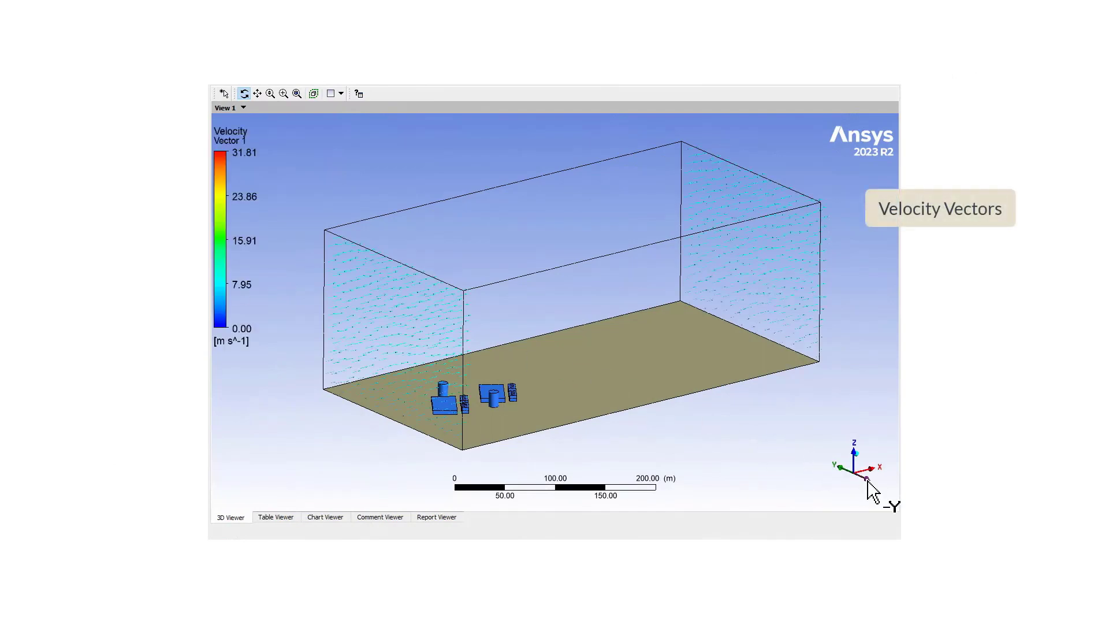
View Velocity Vector 1 from the front and from above, then zoom in on the two building groups
{"action": "left_click", "coordinate": [868, 482]}
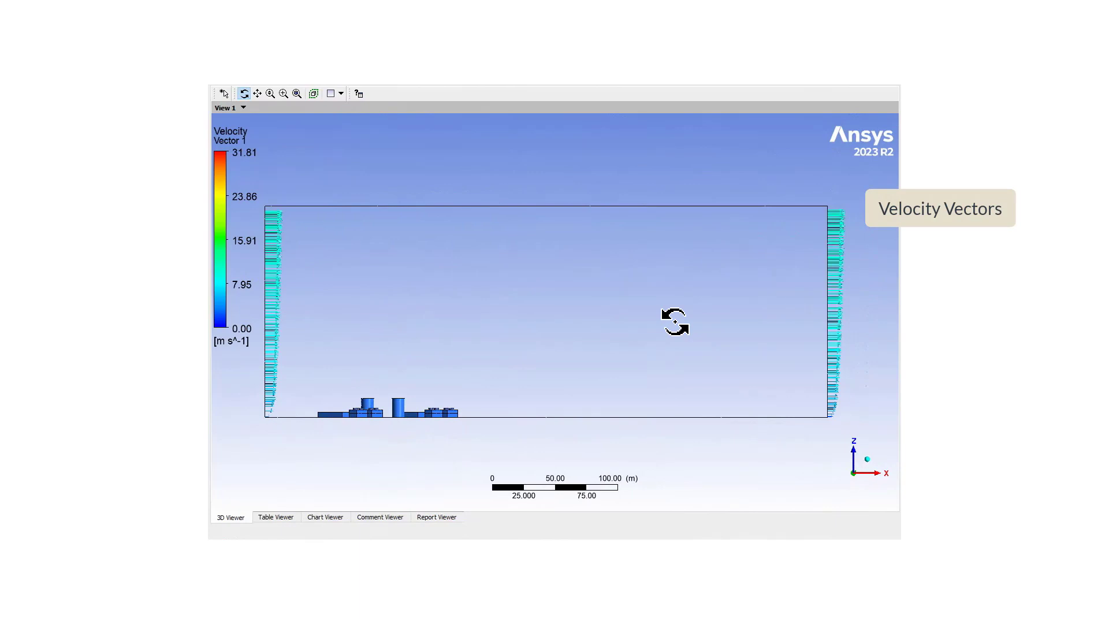
{"action": "left_click", "coordinate": [855, 460]}
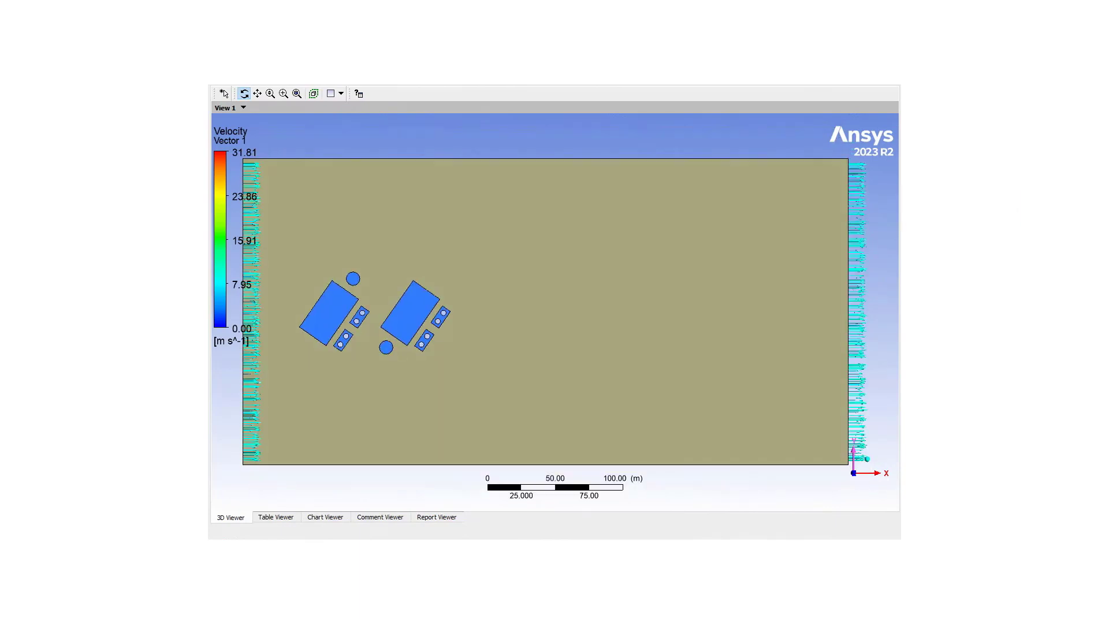
{"action": "right_click_drag", "start_coordinate": [279, 259], "coordinate": [470, 374]}
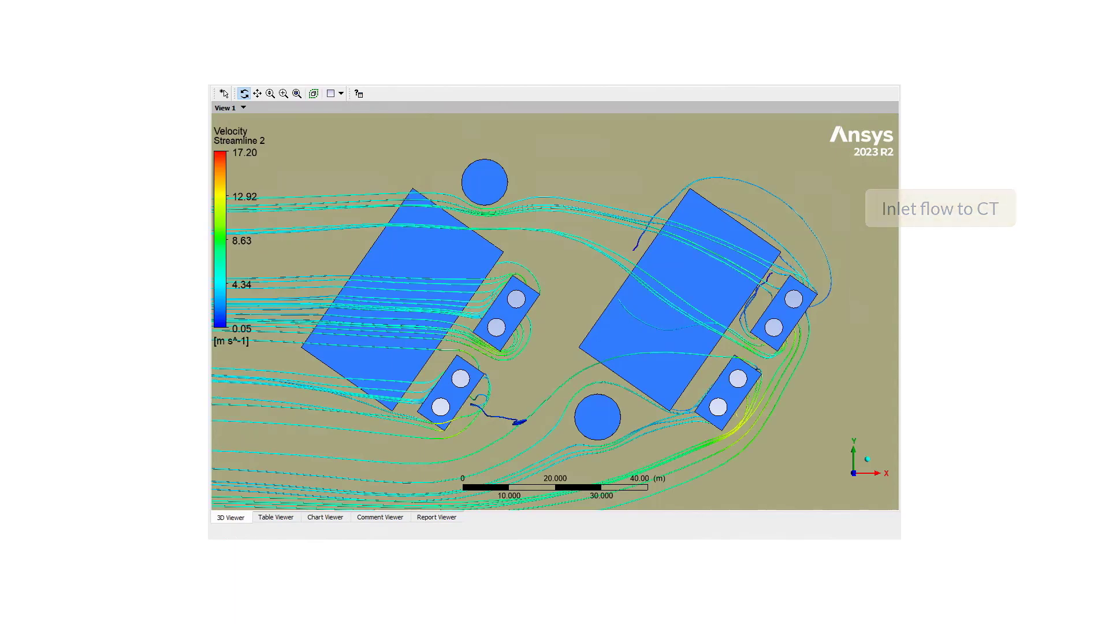
Zoom out and tilt the view to show the building heights along Velocity Streamline 2
{"action": "scroll", "coordinate": [508, 279], "scroll_direction": "down", "scroll_amount": 2}
{"action": "left_click_drag", "start_coordinate": [508, 278], "coordinate": [515, 238]}
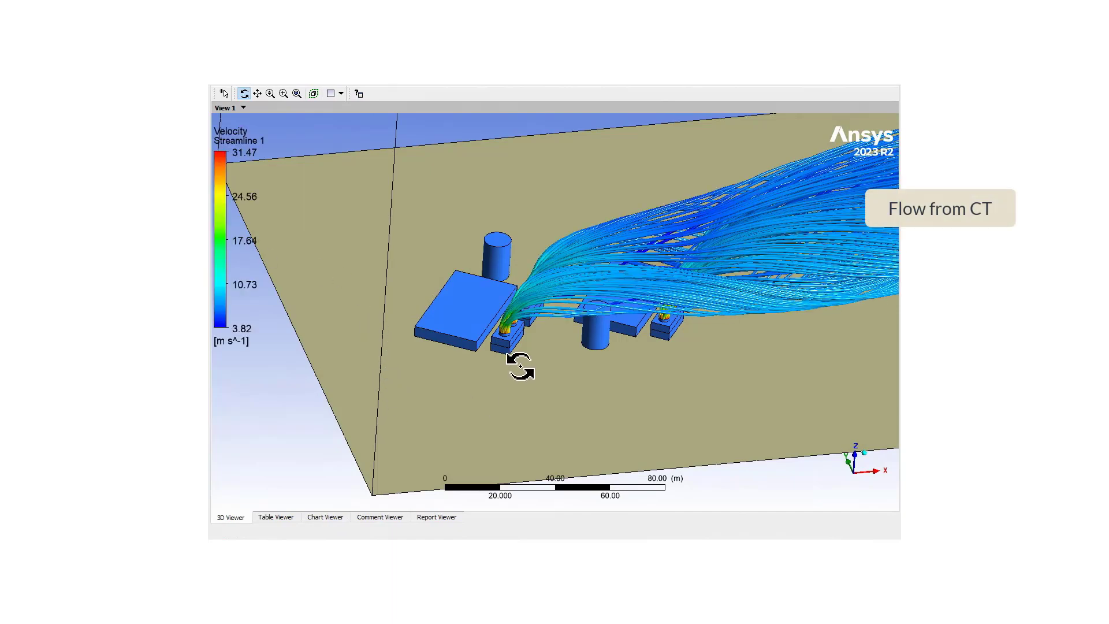
Orbit and pan to a side-on view of the Streamline 1 plume with the ground edge-on
{"action": "left_click_drag", "start_coordinate": [528, 349], "coordinate": [627, 332]}
{"action": "middle_click_drag", "start_coordinate": [627, 333], "coordinate": [646, 443], "text": "ctrl"}
{"action": "left_click_drag", "start_coordinate": [646, 444], "coordinate": [625, 364]}
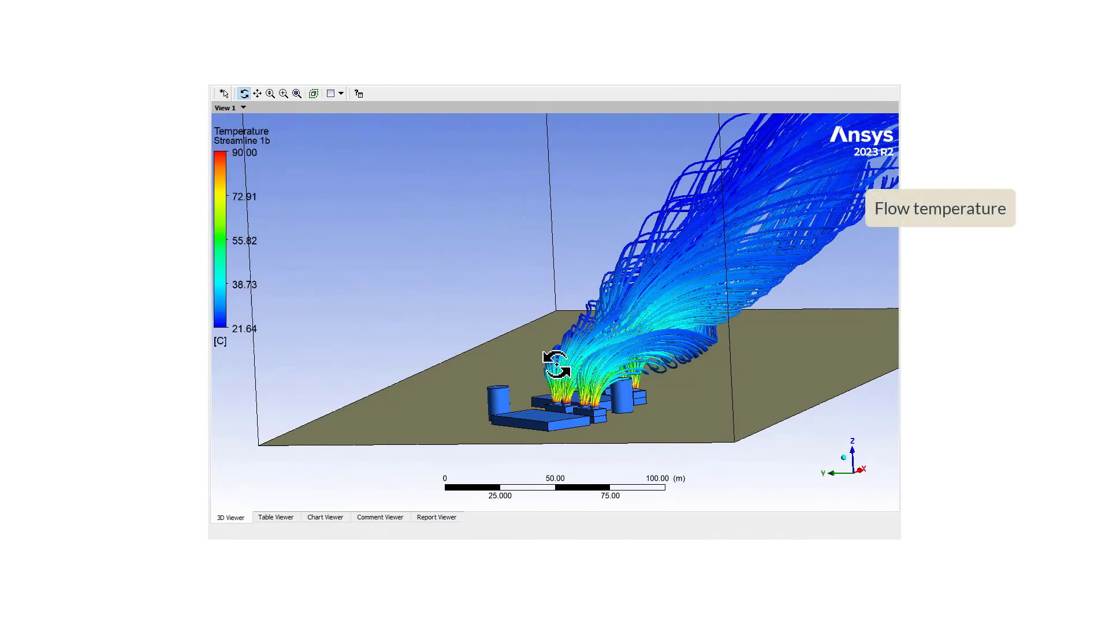
Zoom in on the 90 °C plume at the towers, orbit to another side, then zoom out
{"action": "right_click_drag", "start_coordinate": [525, 334], "coordinate": [683, 443]}
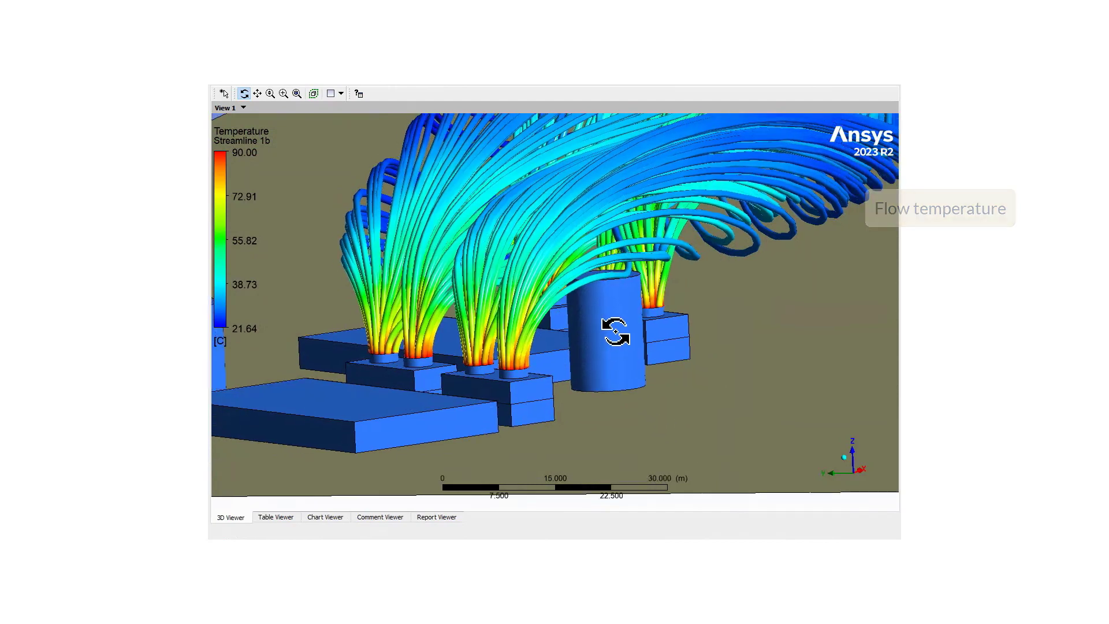
{"action": "left_click_drag", "start_coordinate": [614, 332], "coordinate": [572, 335]}
{"action": "scroll", "coordinate": [572, 336], "scroll_direction": "down", "scroll_amount": 2}
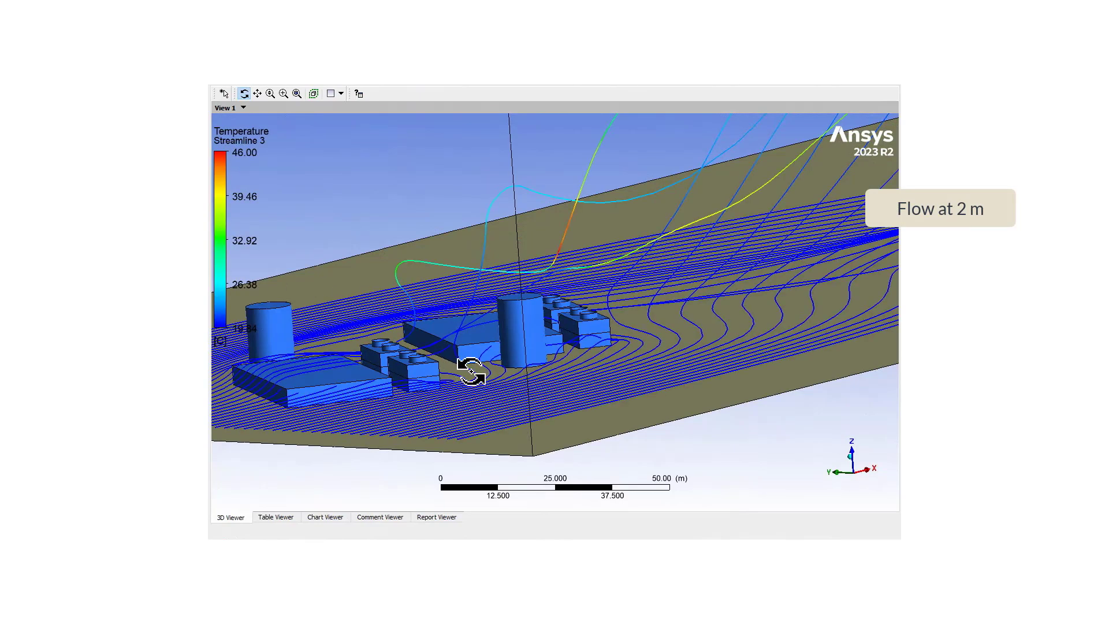
Zoom out and orbit to a steeper top-down view of the low-level temperature streamlines
{"action": "scroll", "coordinate": [471, 371], "scroll_direction": "down", "scroll_amount": 5}
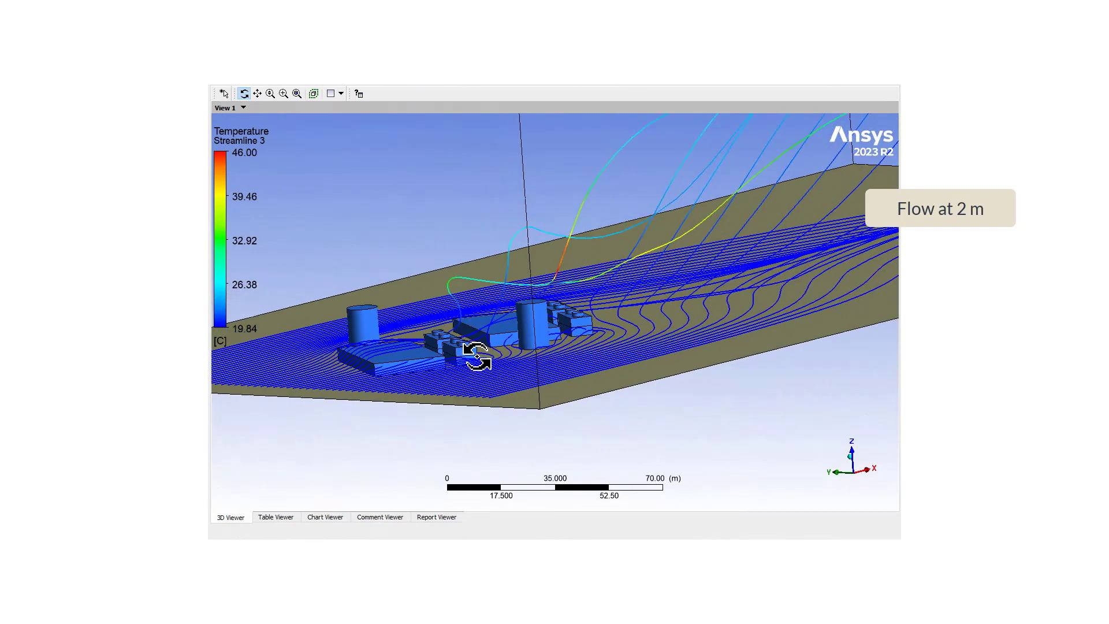
{"action": "left_click_drag", "start_coordinate": [477, 357], "coordinate": [478, 366]}
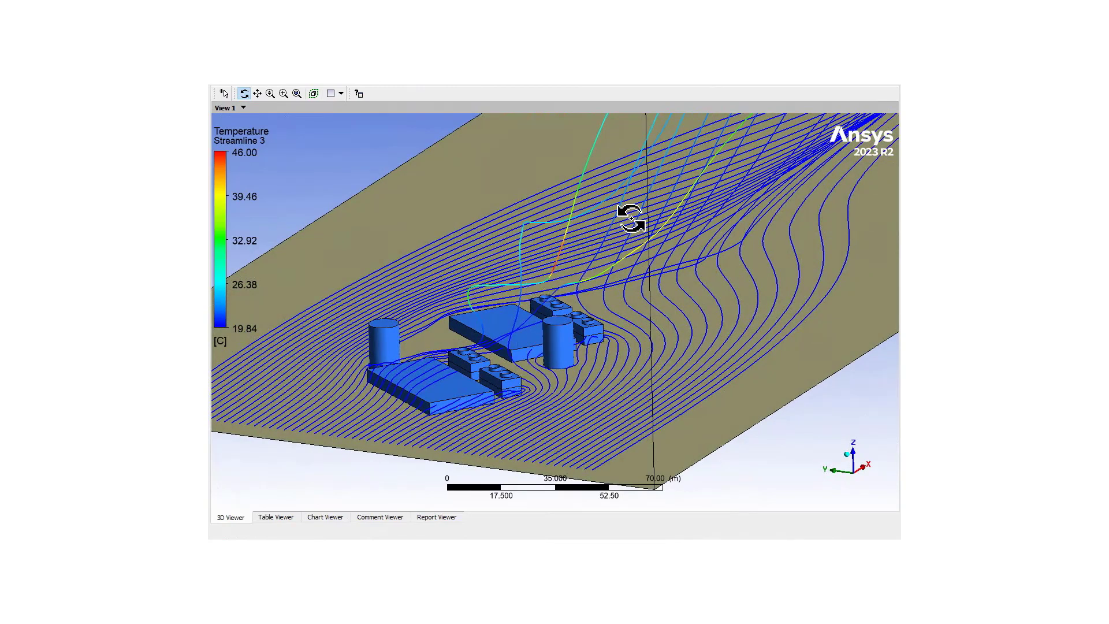
{"action": "left_click_drag", "start_coordinate": [648, 302], "coordinate": [671, 283]}
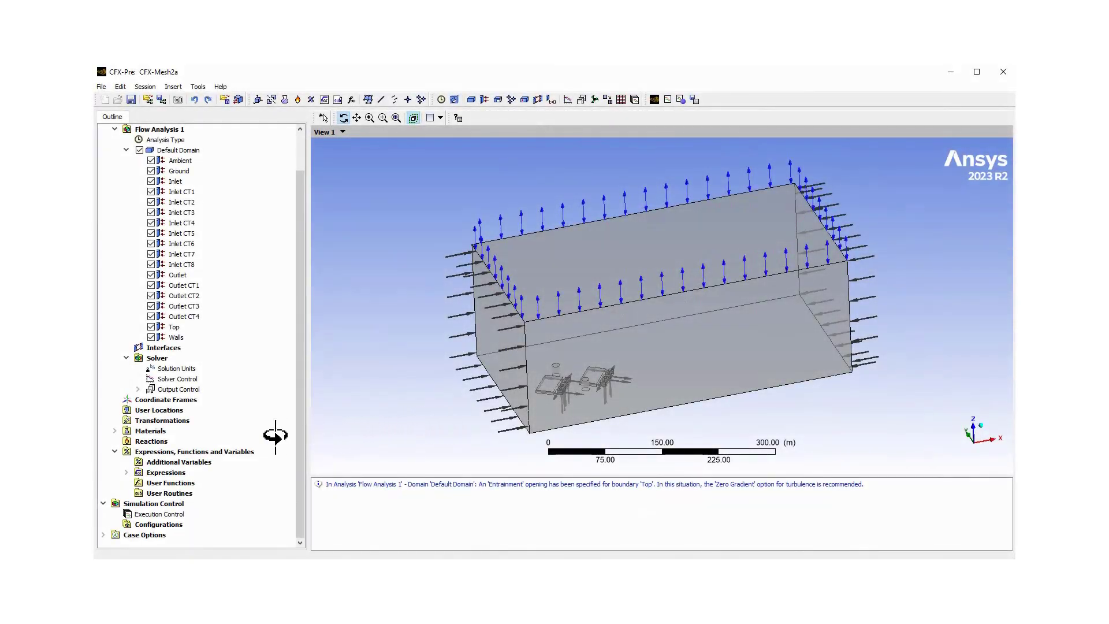
Check Air at 25 C's constant 1.185 kg m^-3 density and 0.003356 K^-1 thermal expansivity
{"action": "left_click", "coordinate": [115, 431]}
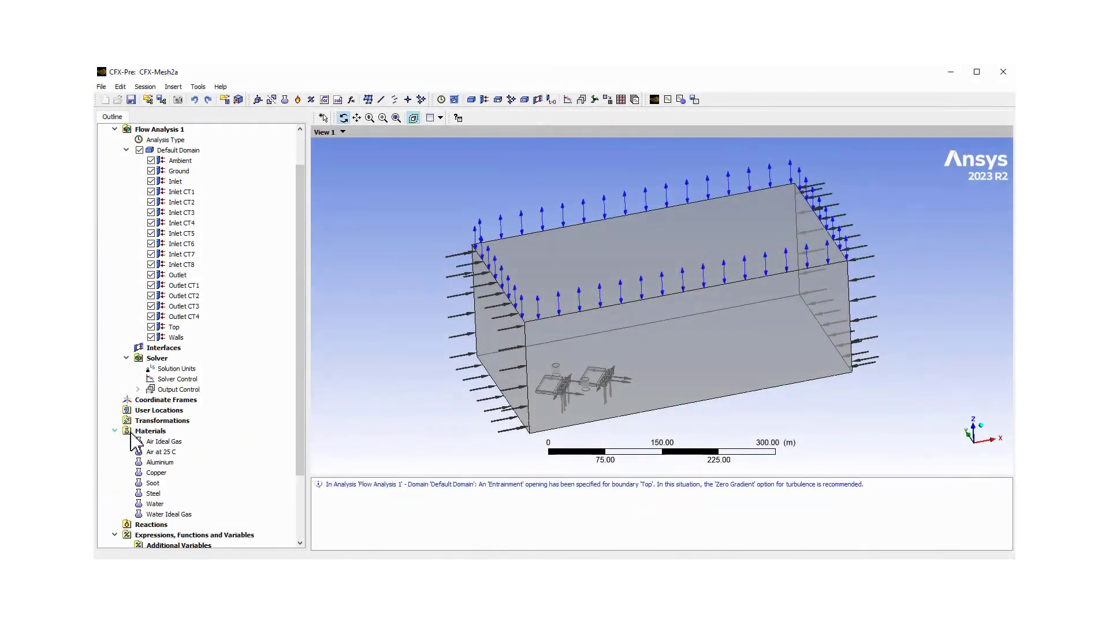
{"action": "double_click", "coordinate": [164, 452]}
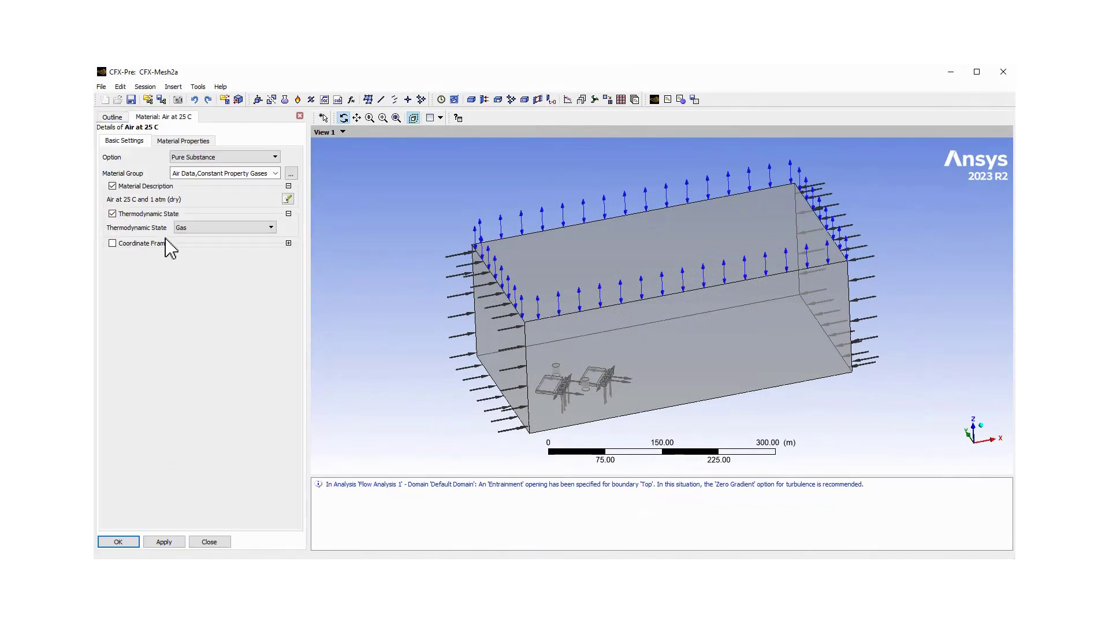
{"action": "left_click", "coordinate": [167, 144]}
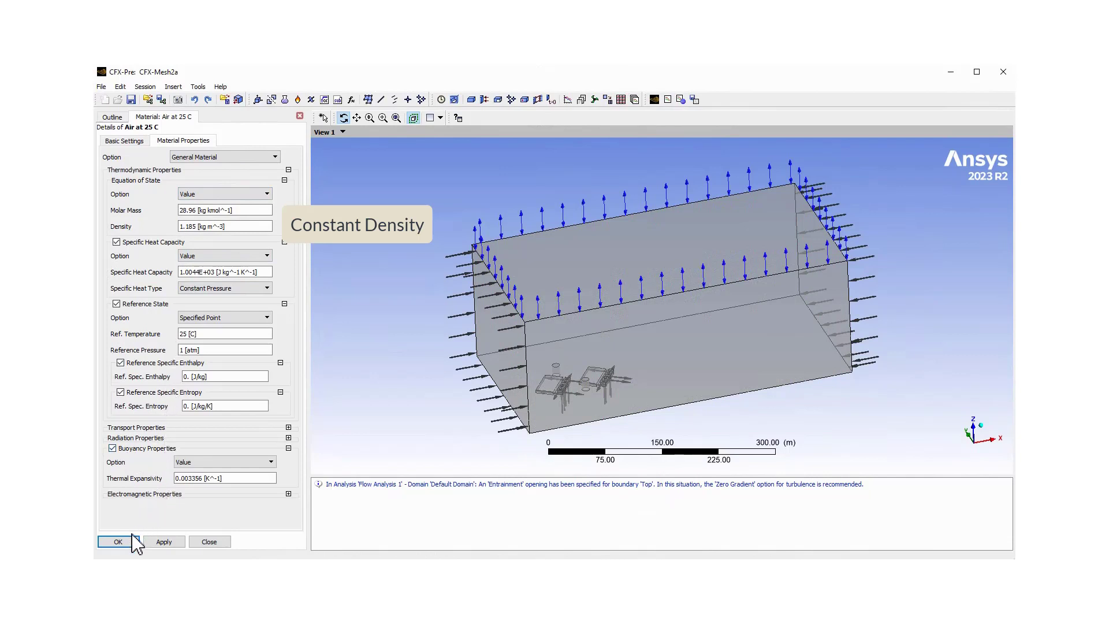
{"action": "left_click", "coordinate": [118, 542]}
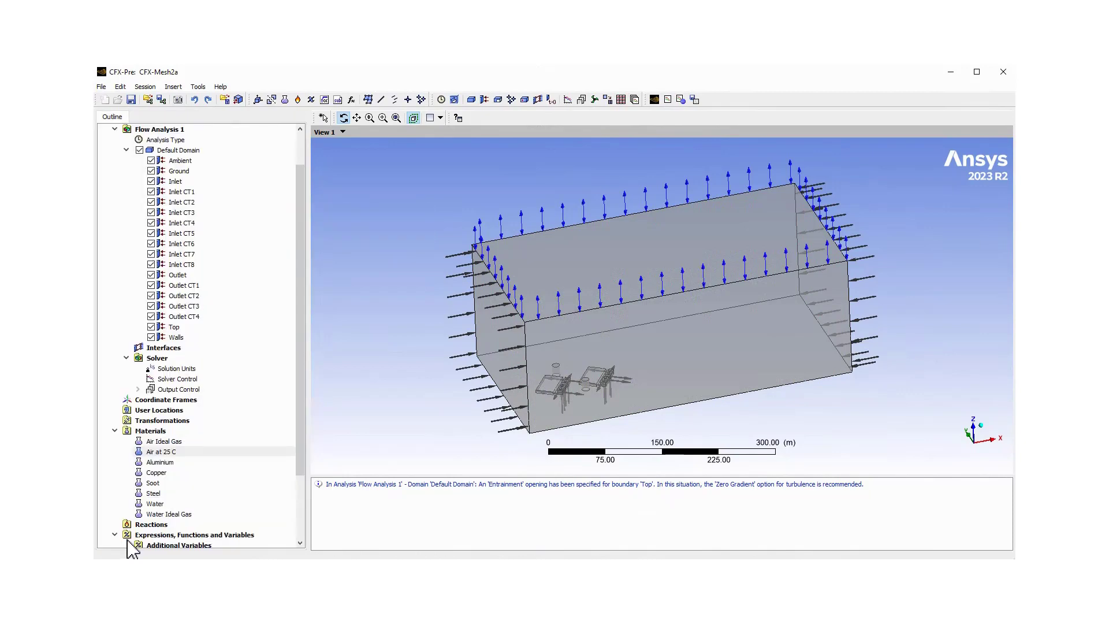
Set the Default Domain fluid to Air at 25 C with Thermal Energy heat transfer
{"action": "double_click", "coordinate": [172, 151]}
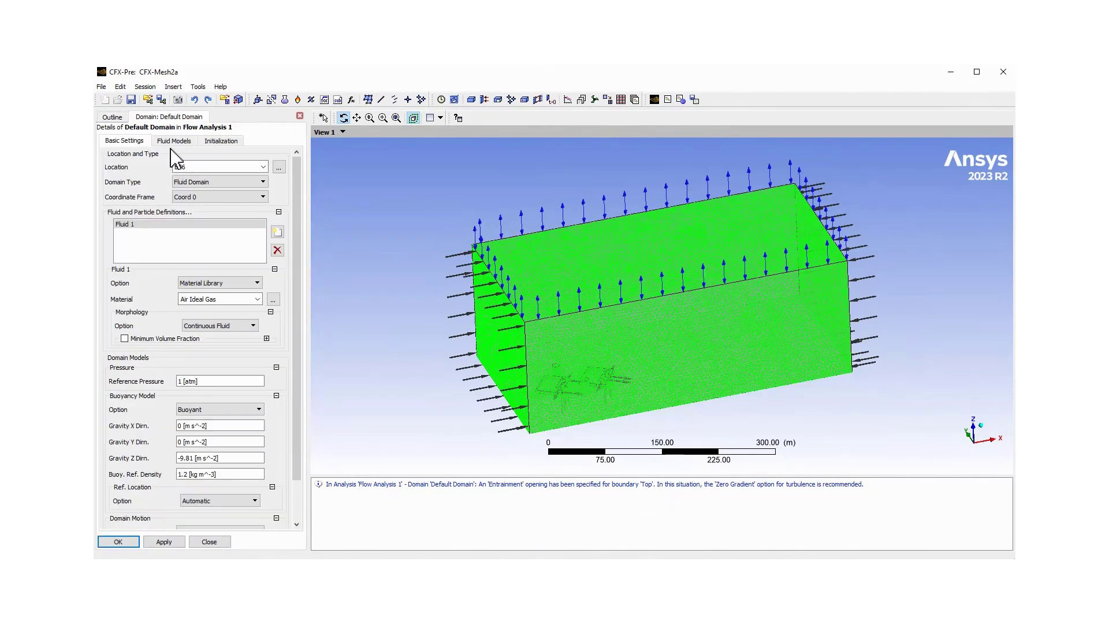
{"action": "left_click", "coordinate": [258, 300]}
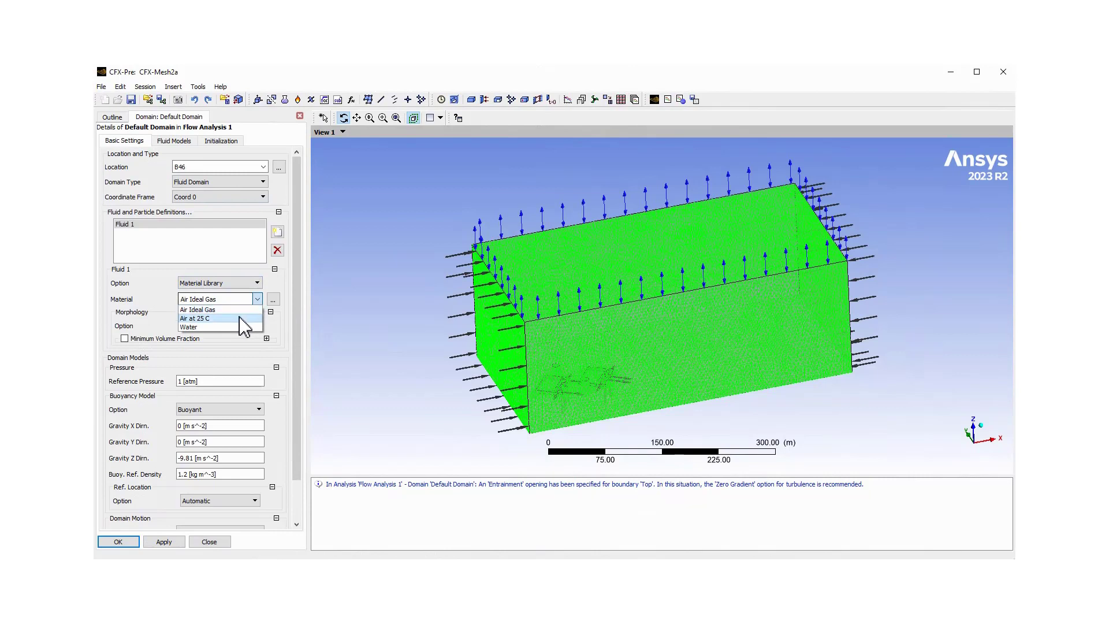
{"action": "left_click", "coordinate": [242, 319]}
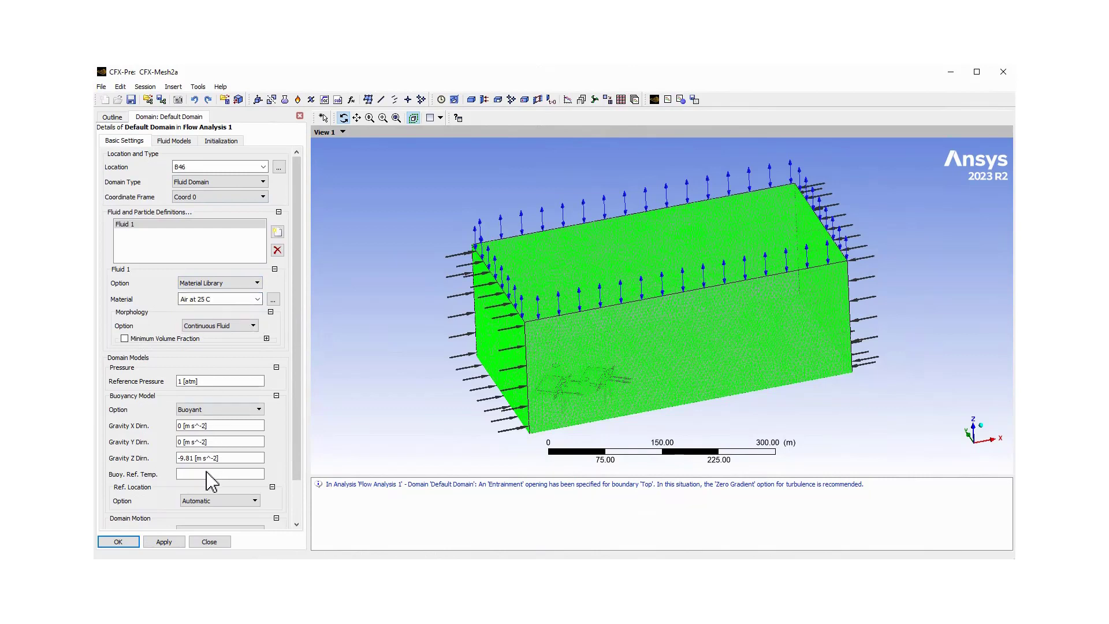
{"action": "left_click", "coordinate": [206, 475]}
{"action": "left_click", "coordinate": [186, 141]}
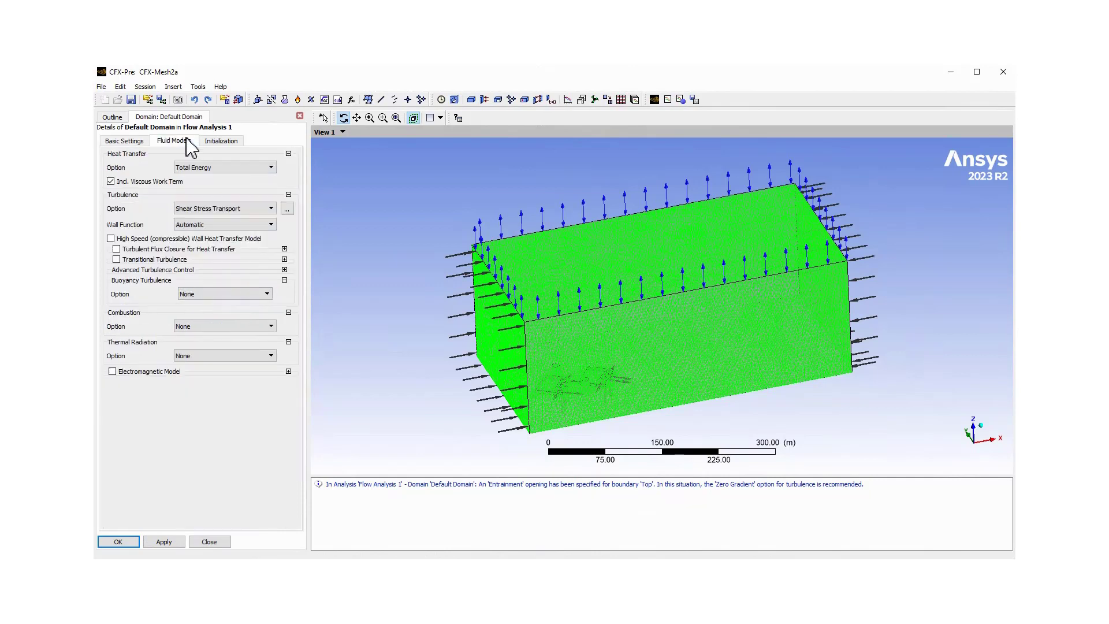
{"action": "left_click", "coordinate": [190, 168]}
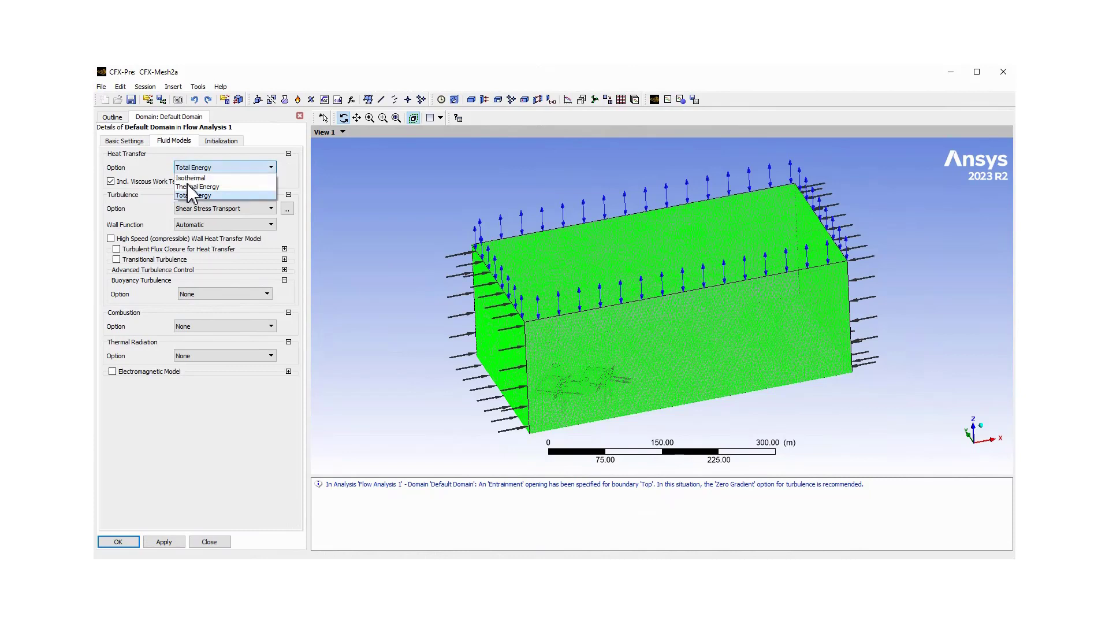
{"action": "left_click", "coordinate": [187, 186]}
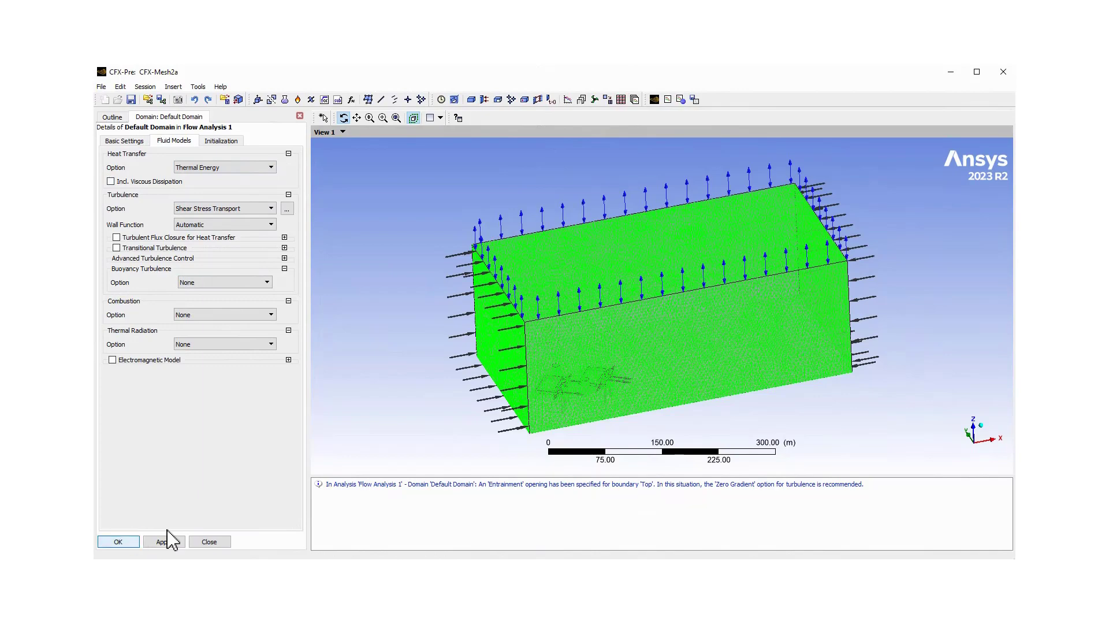
{"action": "left_click", "coordinate": [118, 542]}
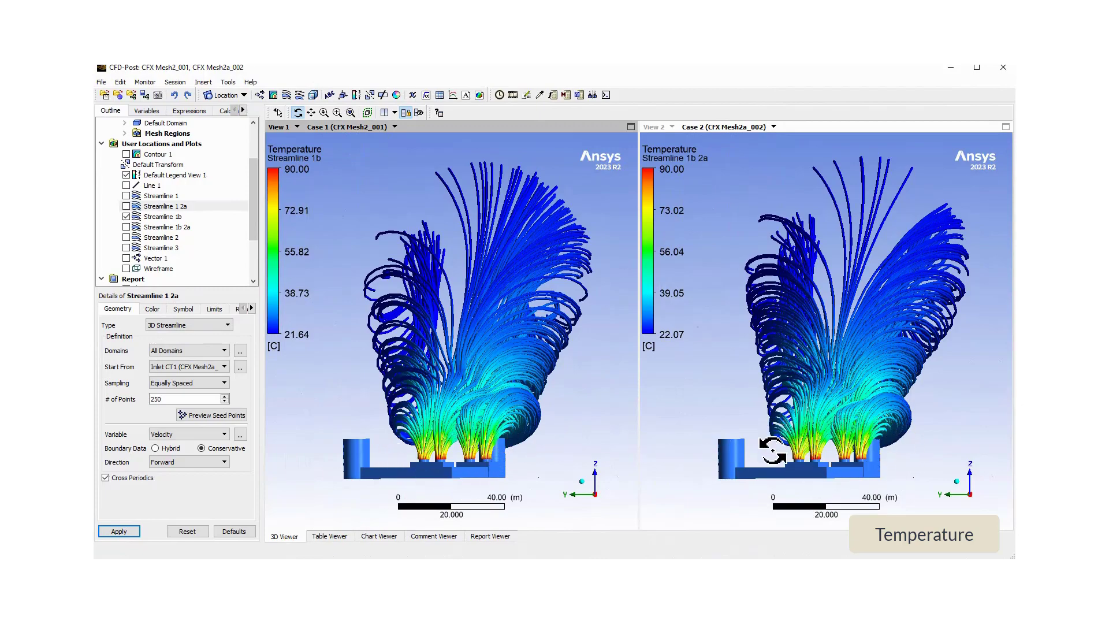
Rotate, zoom out and tilt both synchronized views to reveal the ground plane beneath the plumes
{"action": "left_click_drag", "start_coordinate": [639, 362], "coordinate": [636, 353]}
{"action": "scroll", "coordinate": [638, 354], "scroll_direction": "down", "scroll_amount": 5}
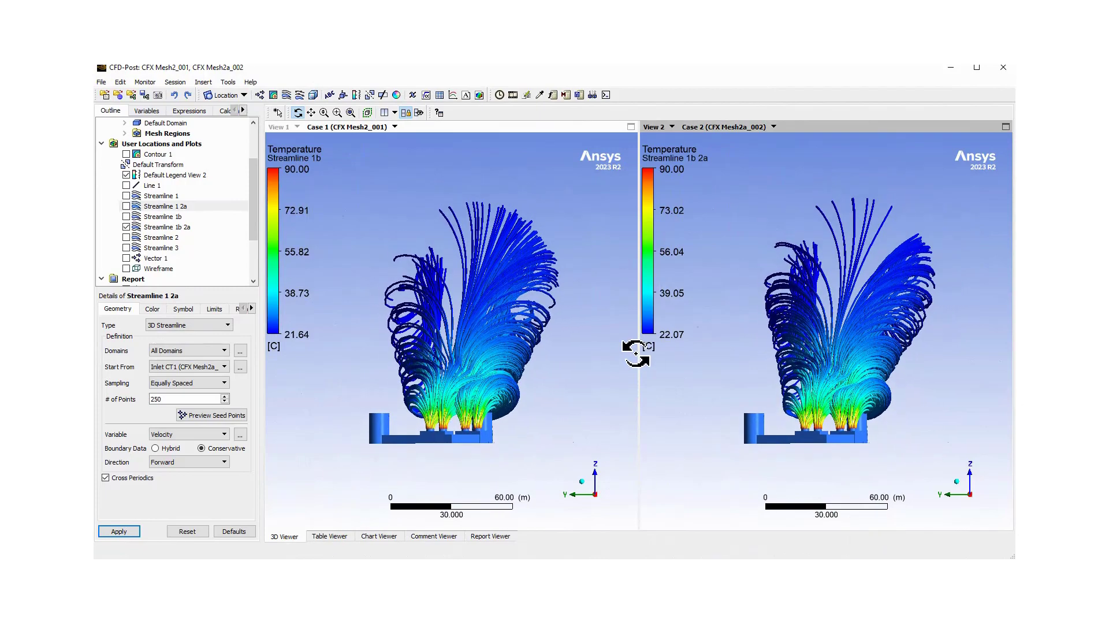
{"action": "left_click_drag", "start_coordinate": [542, 354], "coordinate": [453, 445]}
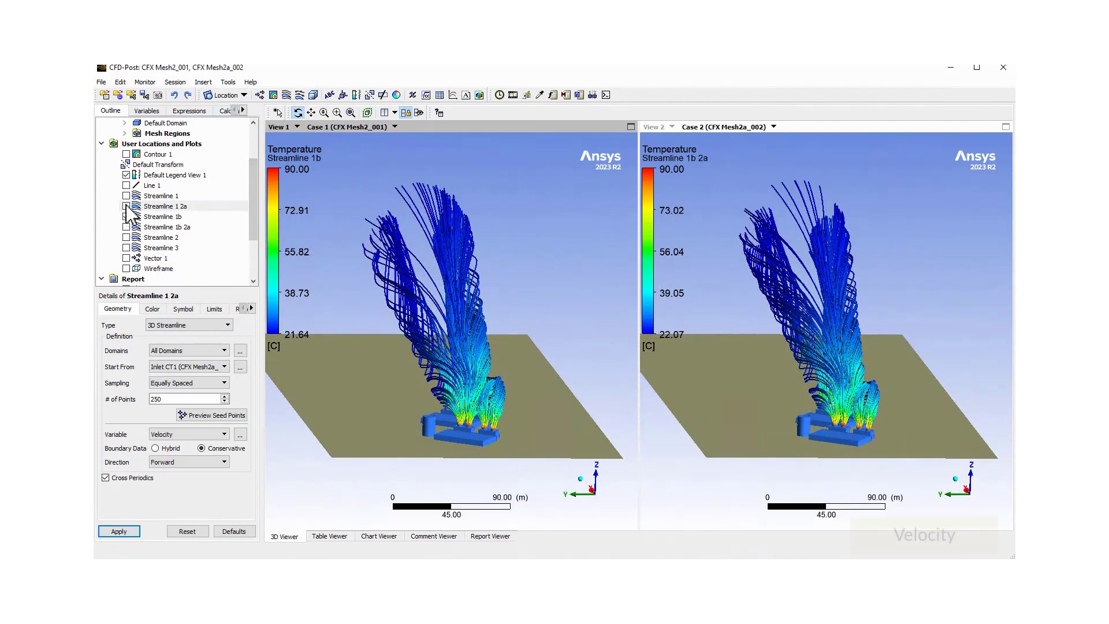
Show Streamline 1 in View 1 and replace Streamline 1b 2a with Streamline 1 2a in View 2
{"action": "left_click", "coordinate": [126, 197]}
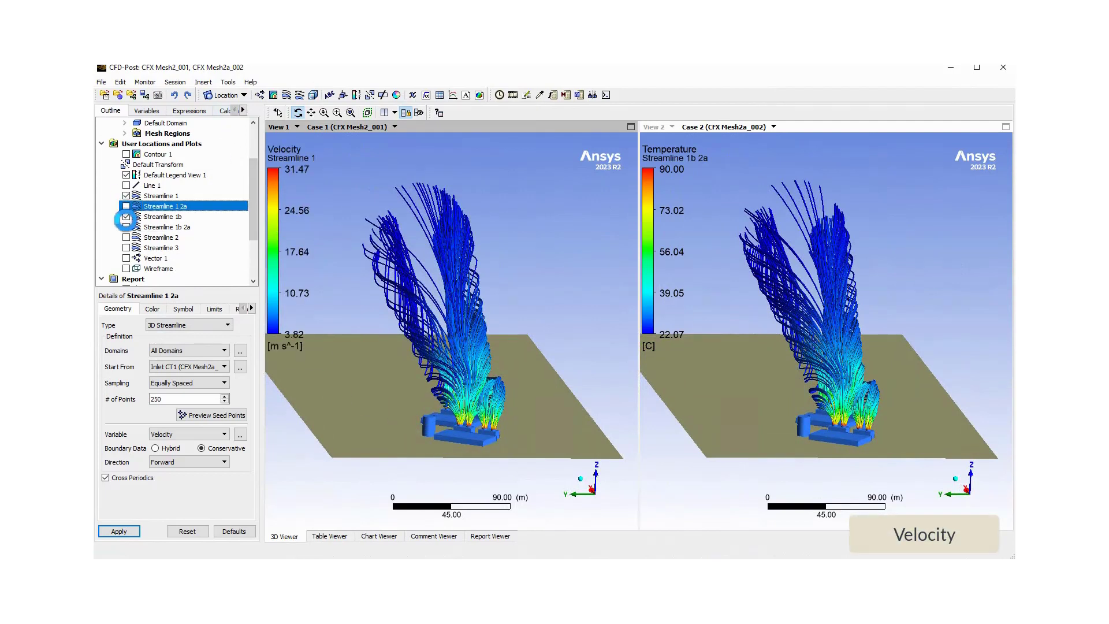
{"action": "left_click", "coordinate": [720, 227]}
{"action": "left_click", "coordinate": [126, 227]}
{"action": "left_click", "coordinate": [127, 206]}
{"action": "left_click", "coordinate": [126, 207]}
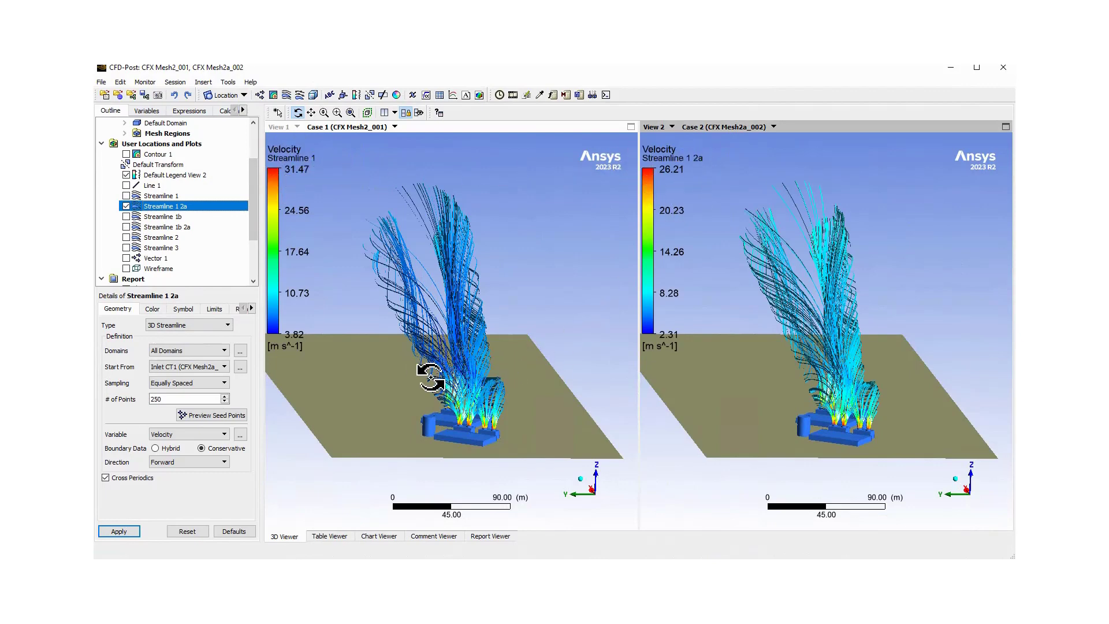
Zoom and rotate both views around the cooling-tower outlets
{"action": "left_click", "coordinate": [537, 461]}
{"action": "right_click_drag", "start_coordinate": [537, 460], "coordinate": [523, 428]}
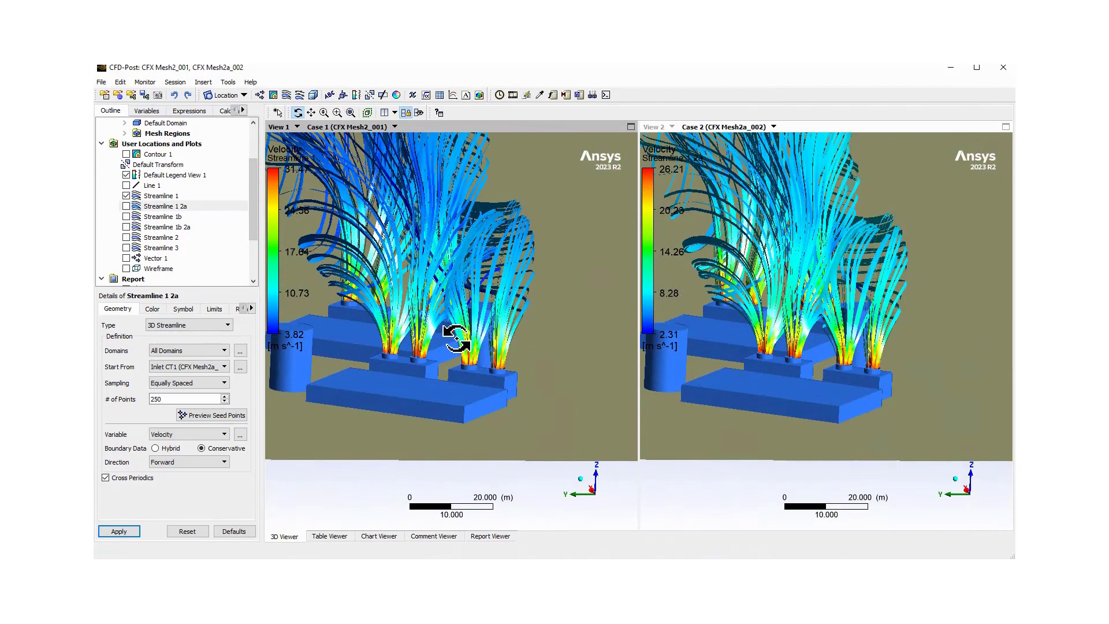
{"action": "left_click_drag", "start_coordinate": [453, 338], "coordinate": [422, 336]}
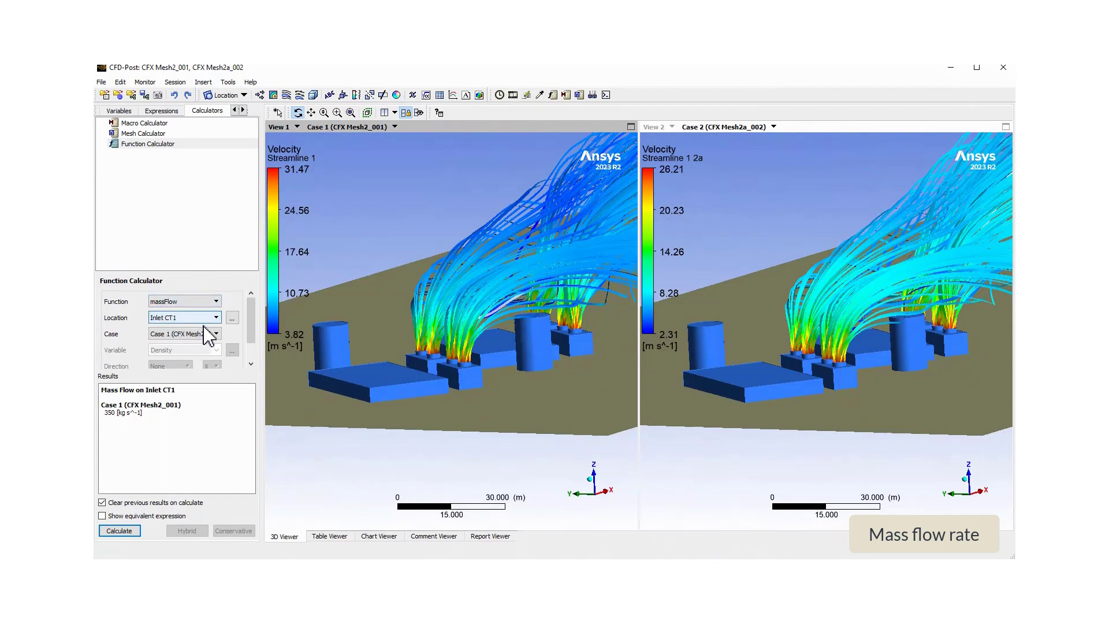
Calculate massFlow on Inlet CT1 for Case 1, giving 350 kg/s
{"action": "left_click", "coordinate": [217, 334]}
{"action": "left_click", "coordinate": [195, 351]}
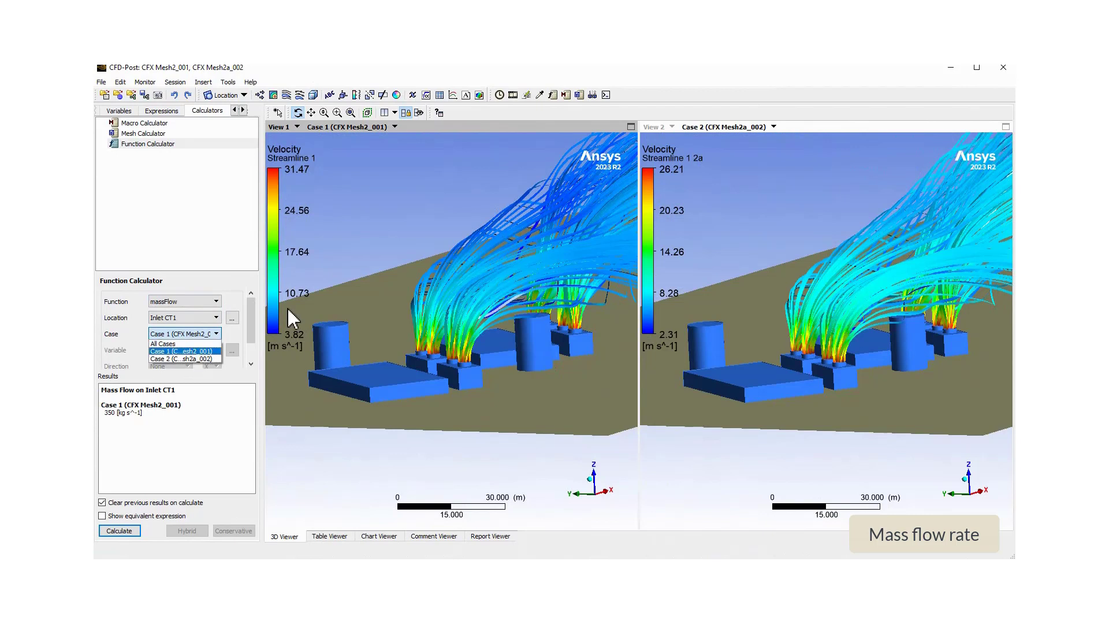
{"action": "left_click", "coordinate": [120, 532]}
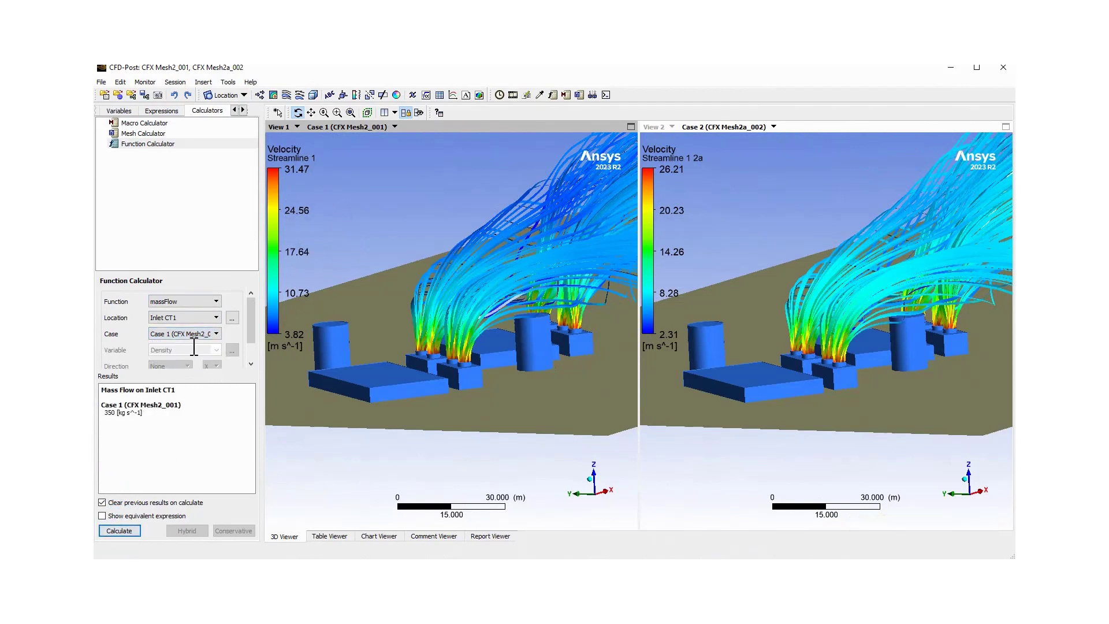
Switch the Inlet CT1 massFlow calculation to Case 2, also 350 kg/s, and browse the function list
{"action": "left_click", "coordinate": [202, 334]}
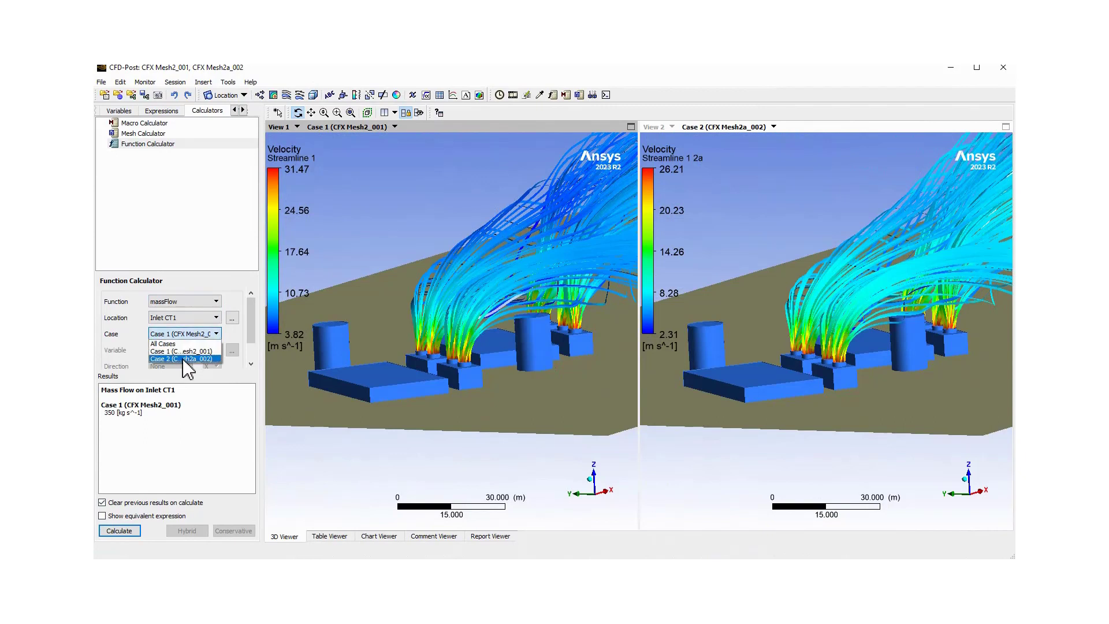
{"action": "left_click", "coordinate": [188, 360]}
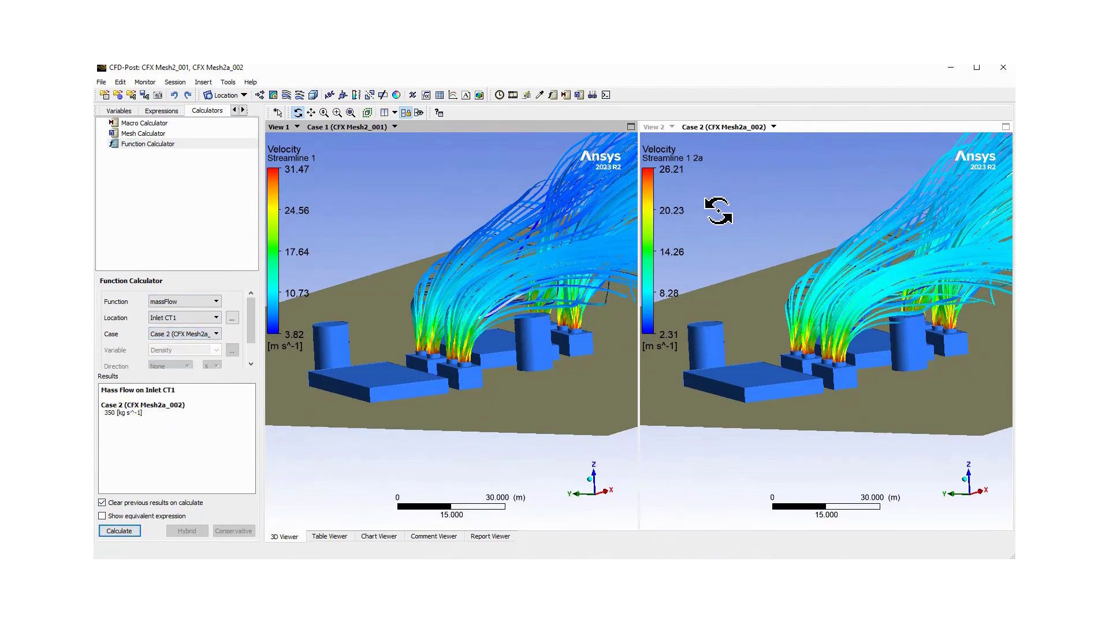
{"action": "left_click", "coordinate": [213, 303]}
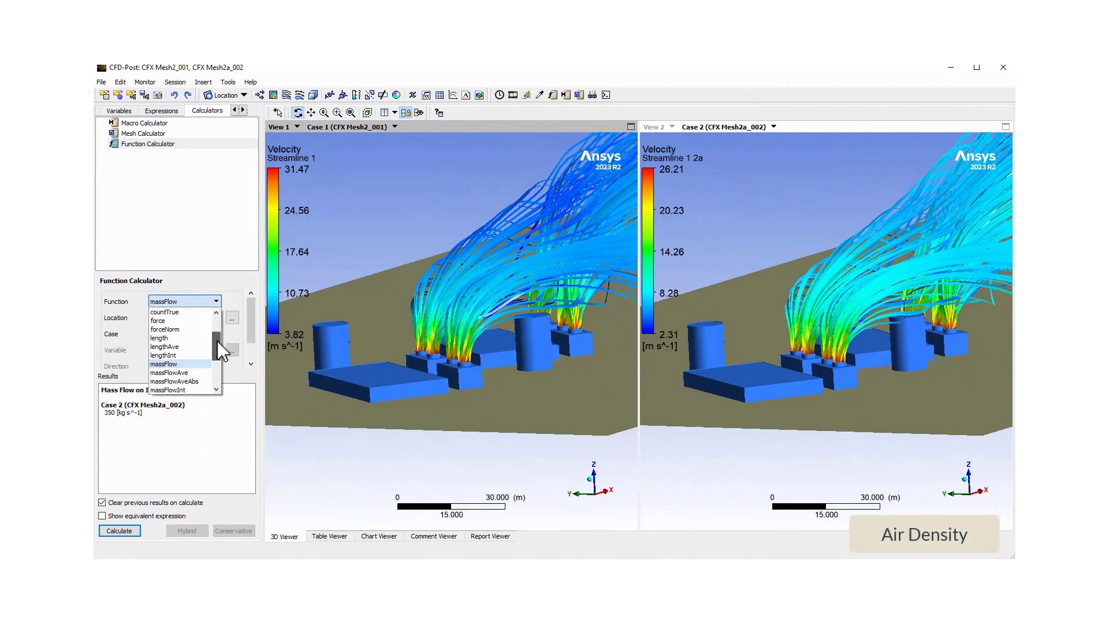
{"action": "scroll", "coordinate": [218, 347], "scroll_direction": "down", "scroll_amount": 1}
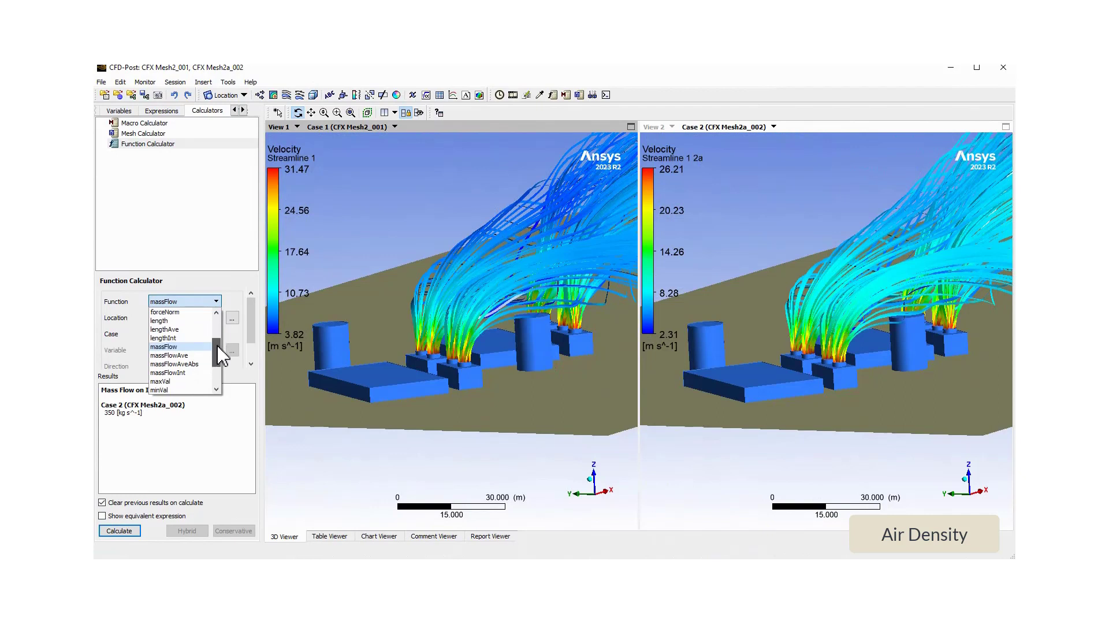
{"action": "scroll", "coordinate": [218, 329], "scroll_direction": "up", "scroll_amount": 3}
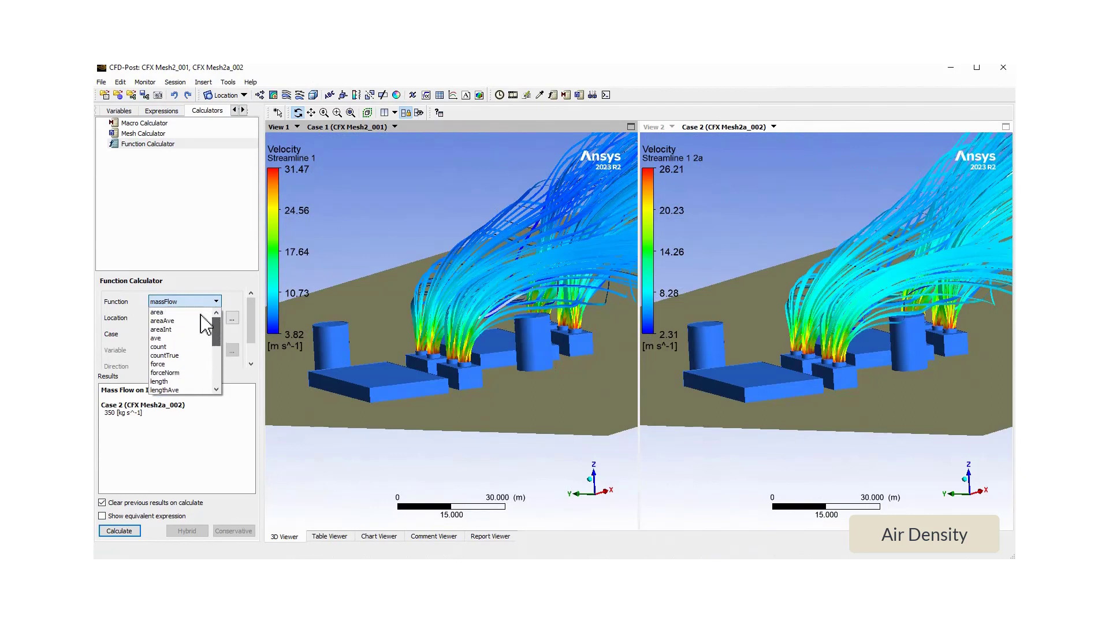
Calculate the areaAve of Density on Inlet CT1 for Case 1, giving 0.990797 kg/m³
{"action": "left_click", "coordinate": [200, 321]}
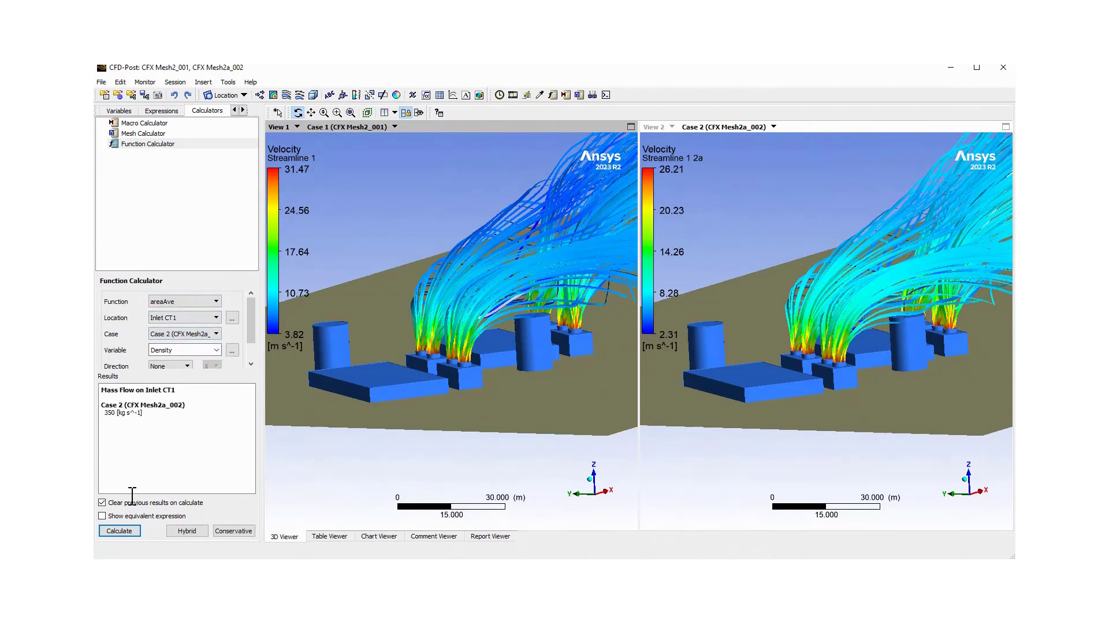
{"action": "left_click", "coordinate": [218, 334]}
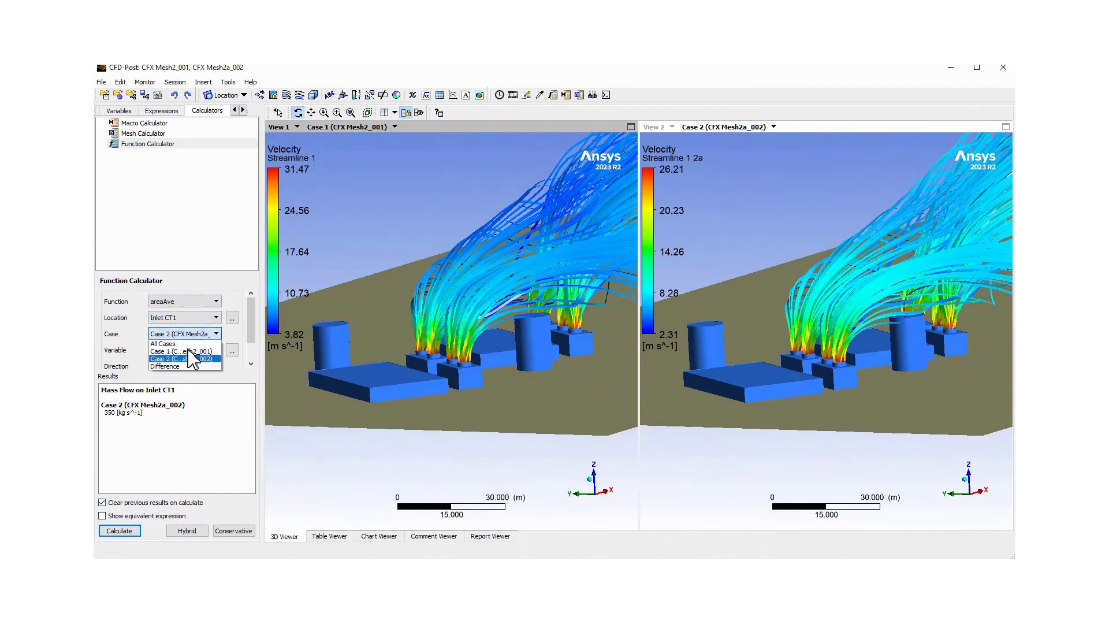
{"action": "left_click", "coordinate": [179, 351]}
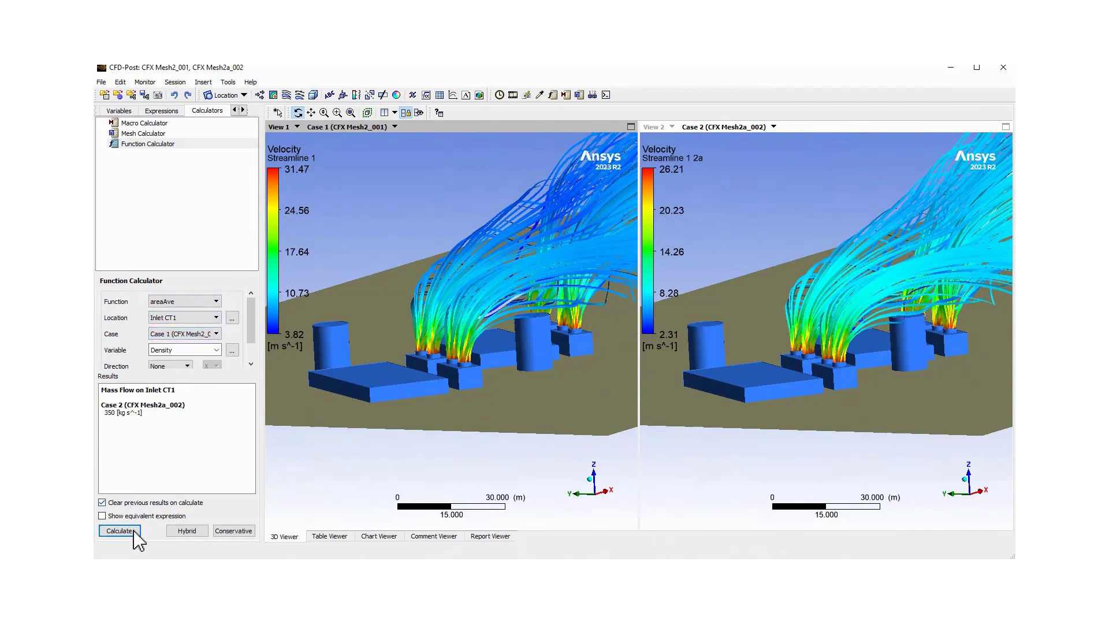
{"action": "left_click", "coordinate": [133, 532]}
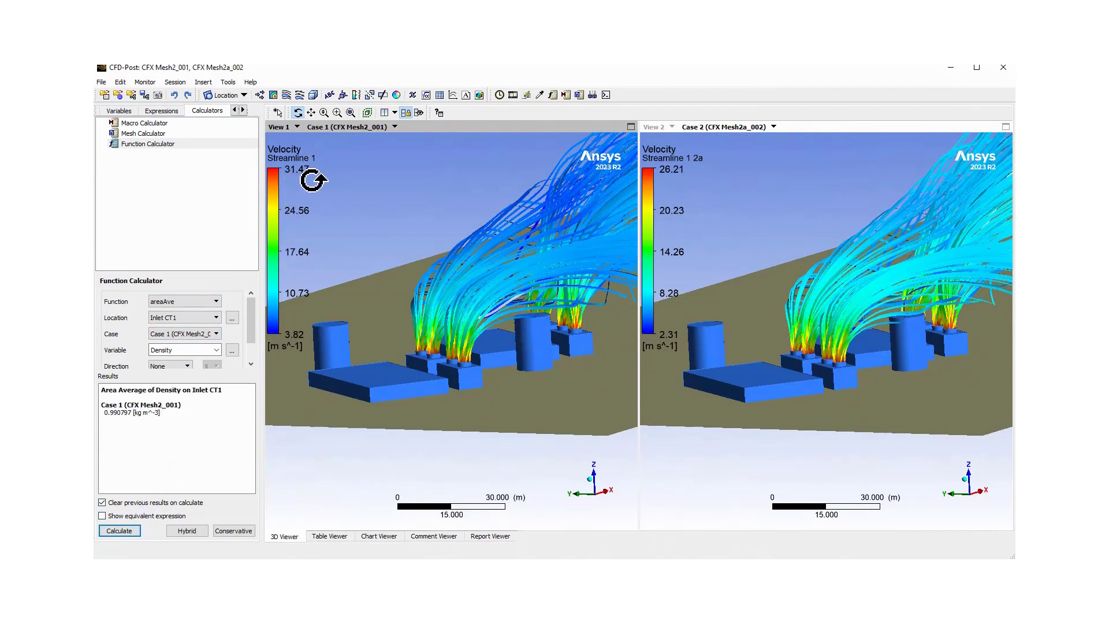
Recalculate the inlet density average for Case 2, giving 1.185 kg/m³
{"action": "left_click", "coordinate": [217, 334]}
{"action": "left_click", "coordinate": [189, 359]}
{"action": "left_click", "coordinate": [126, 530]}
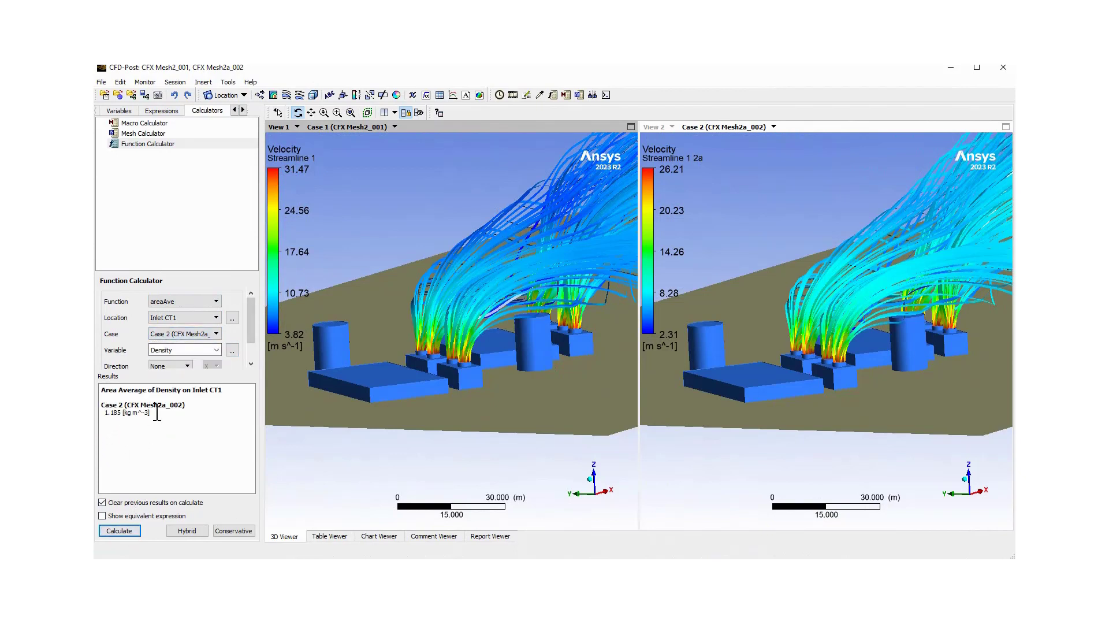